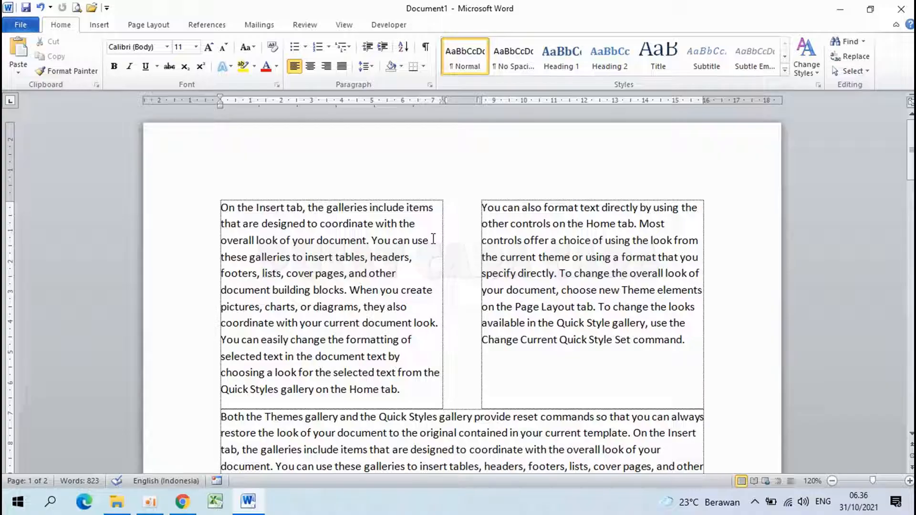
- Examine the example document's two pages, which mix single-, two- and three-column text sections
scroll(433, 238, "down", 1)
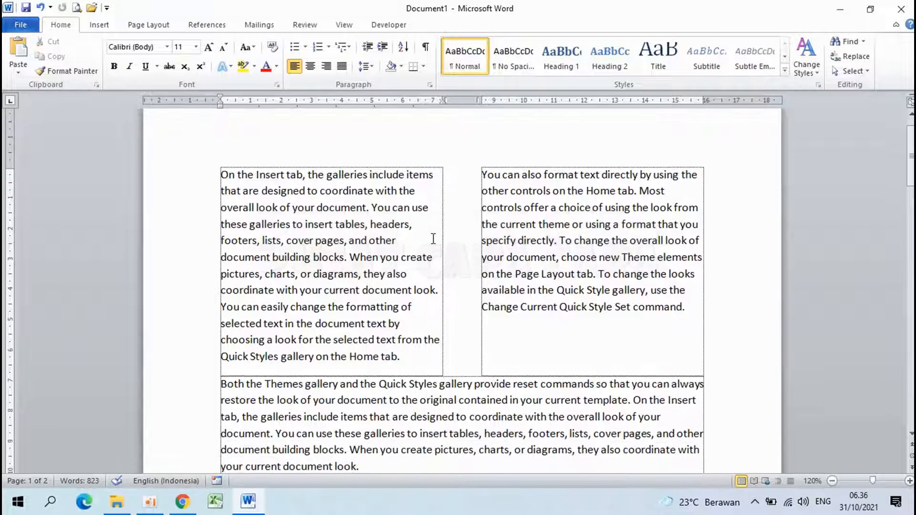
left_click_drag(263, 180, 615, 307)
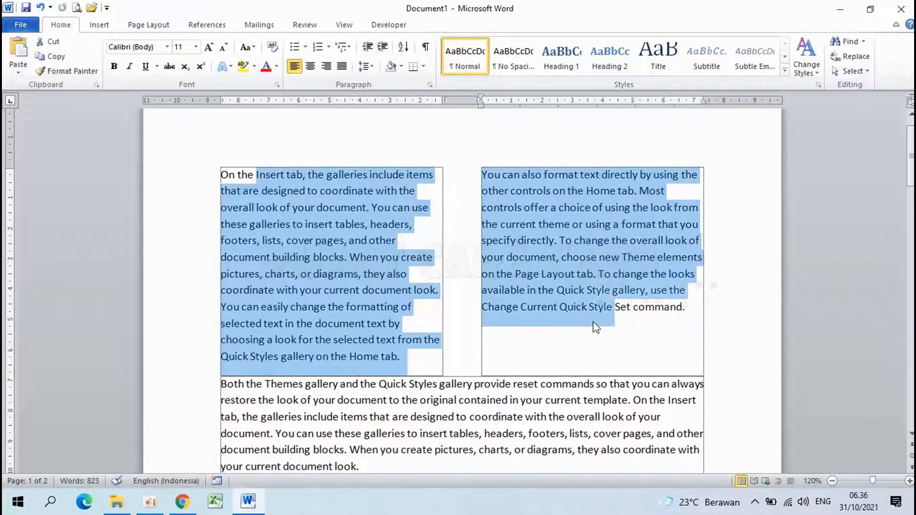
scroll(270, 210, "down", 5)
scroll(239, 193, "down", 5)
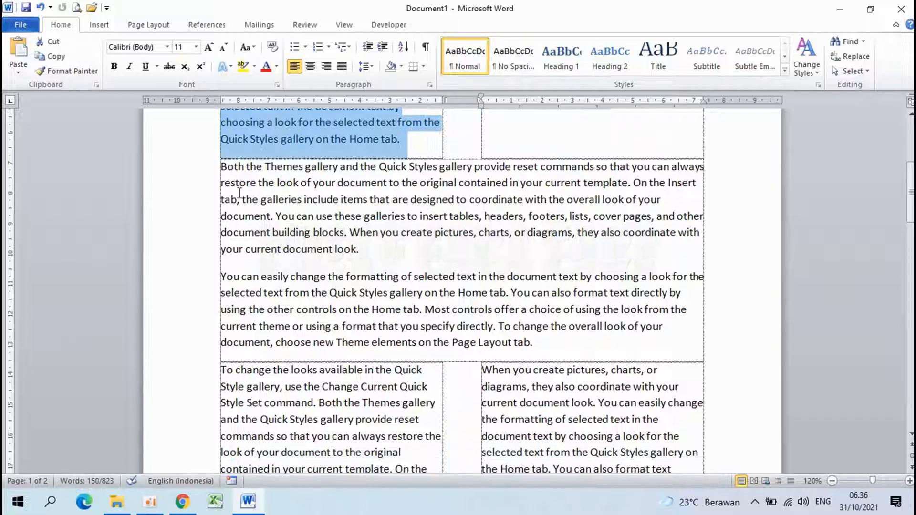
scroll(240, 194, "down", 6)
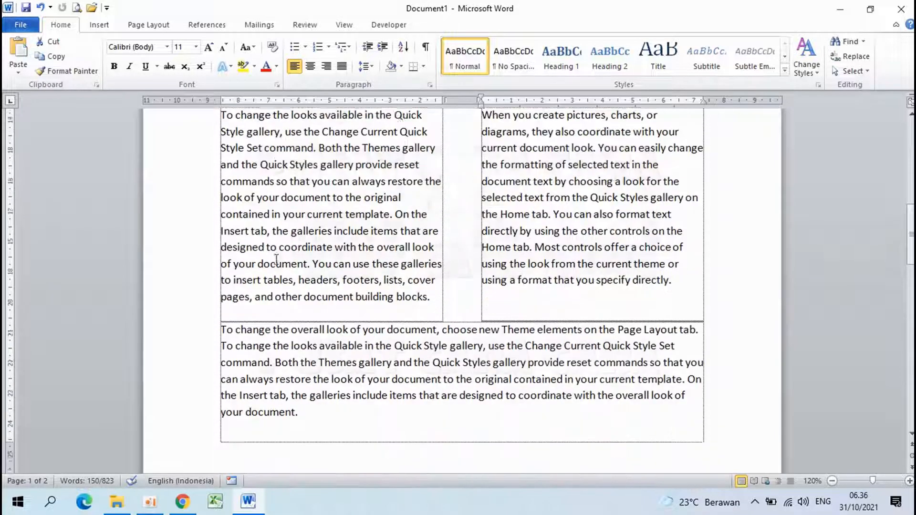
scroll(236, 243, "down", 7)
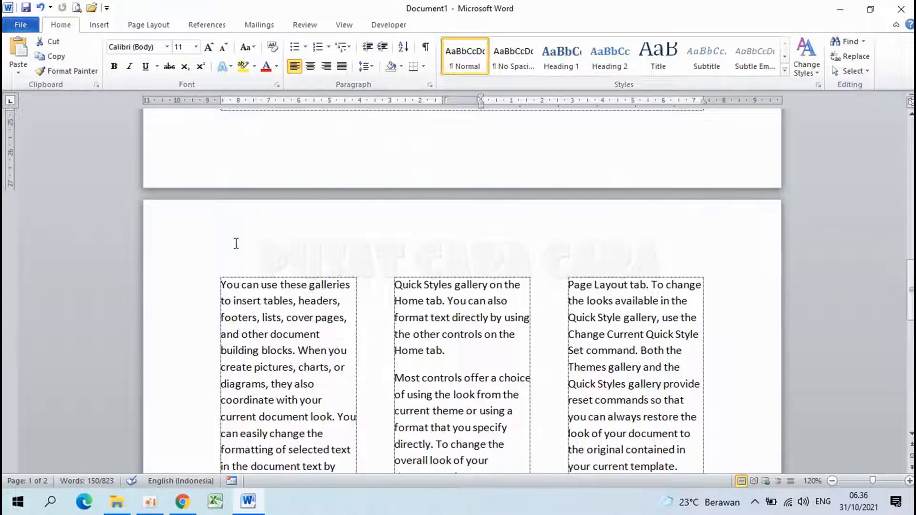
scroll(626, 290, "down", 5)
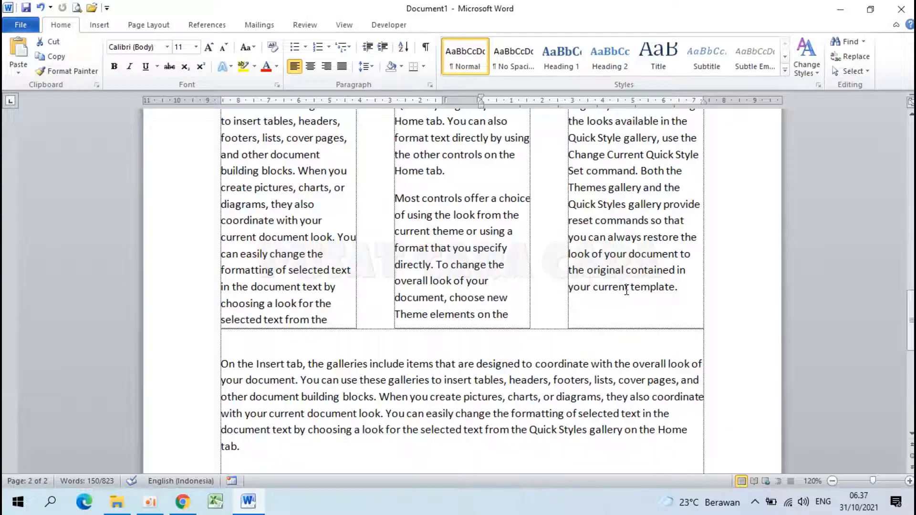
scroll(627, 290, "up", 20)
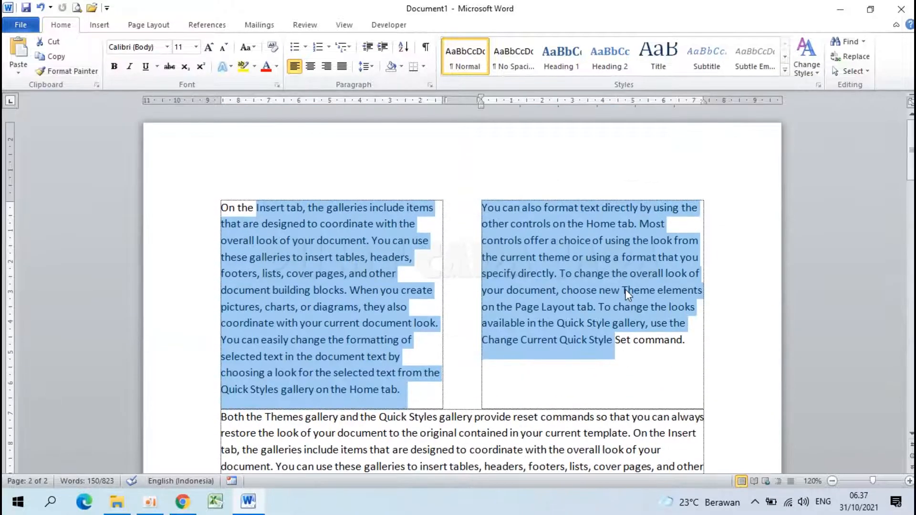
left_click(571, 274)
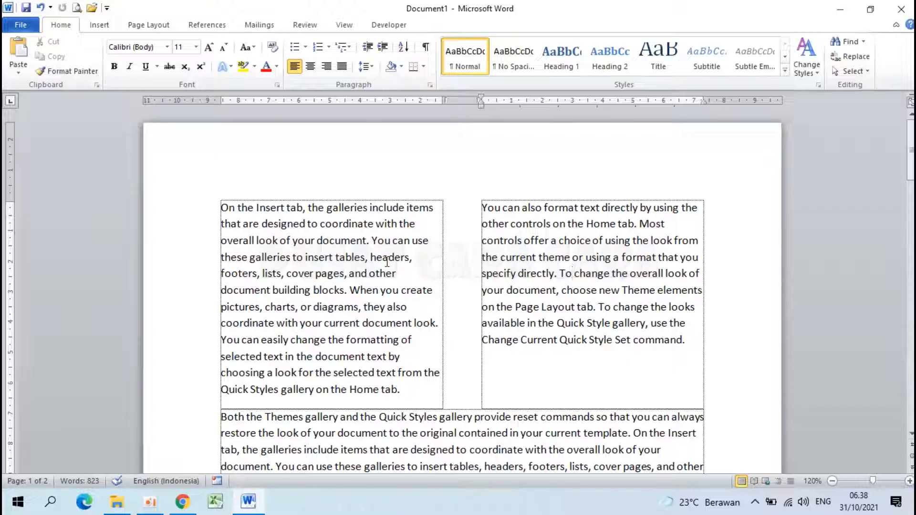
- Create a new blank document and fill it with RAND sample text of 10 paragraphs with 4 sentences each
key("ctrl+n")
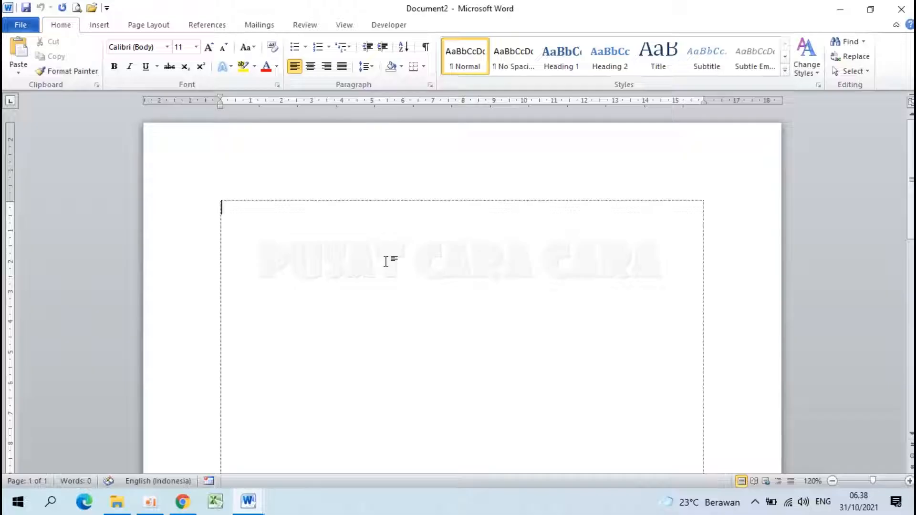
key("BackSpace")
type("=RAN")
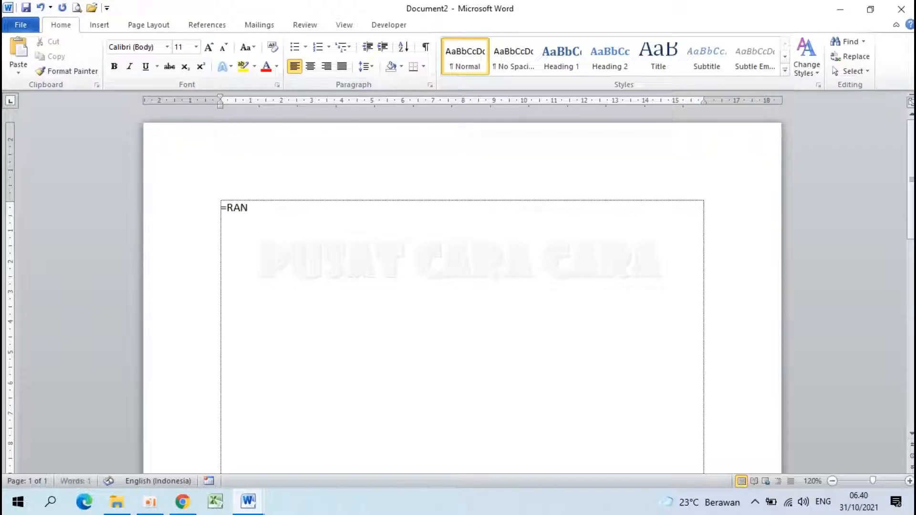
type("D(10.4)")
key("Return")
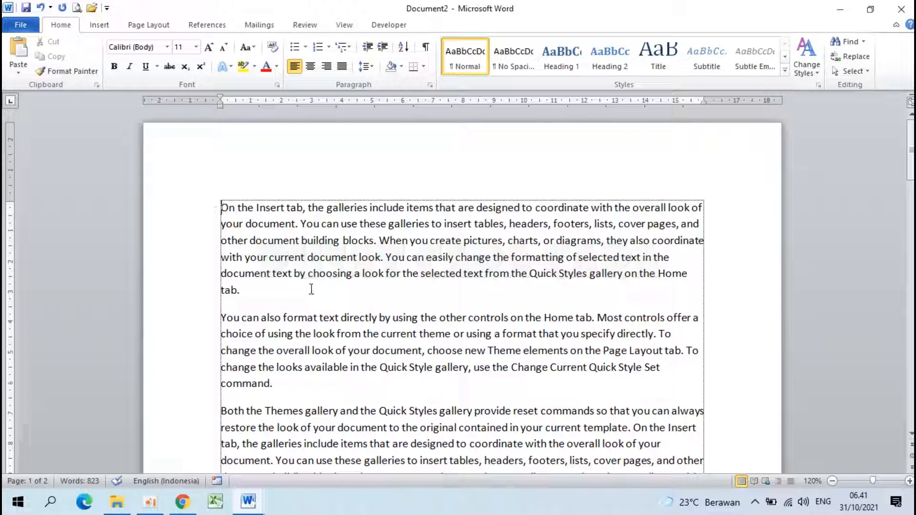
- Set the first two paragraphs of the document in two columns
left_click_drag(219, 208, 296, 382)
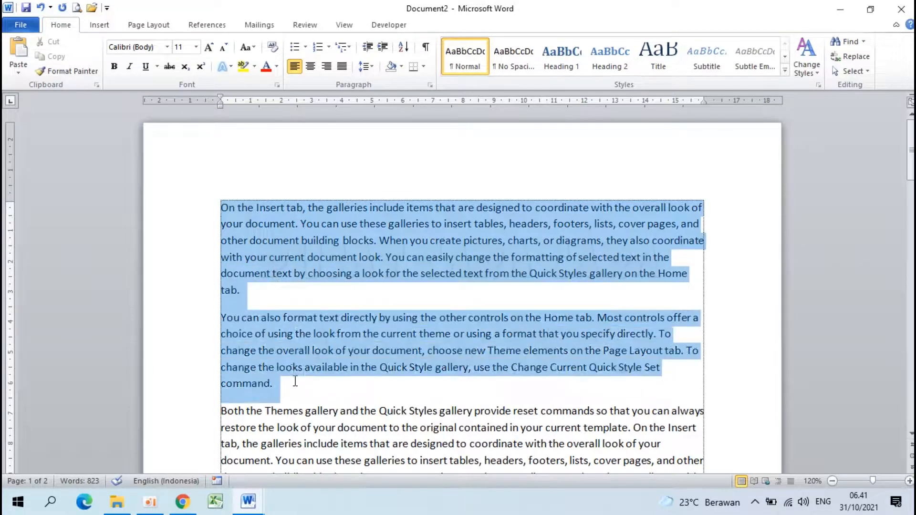
left_click(154, 27)
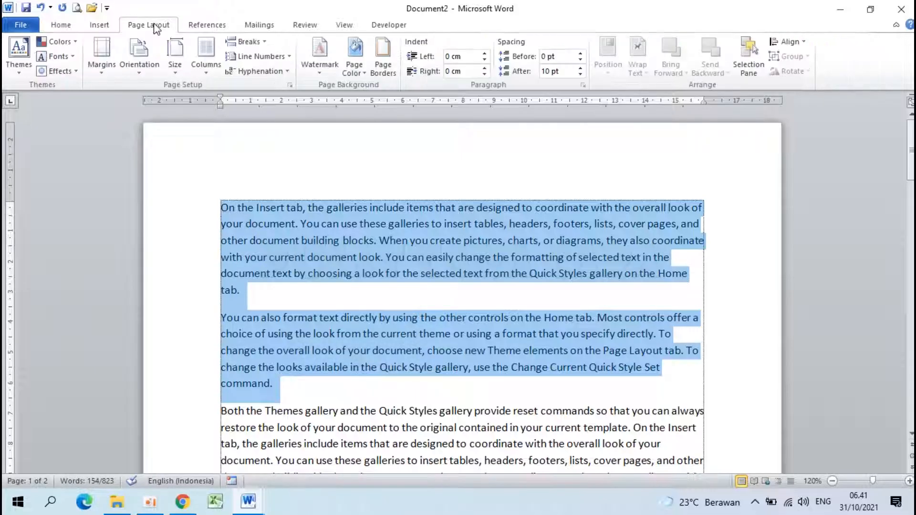
left_click(206, 55)
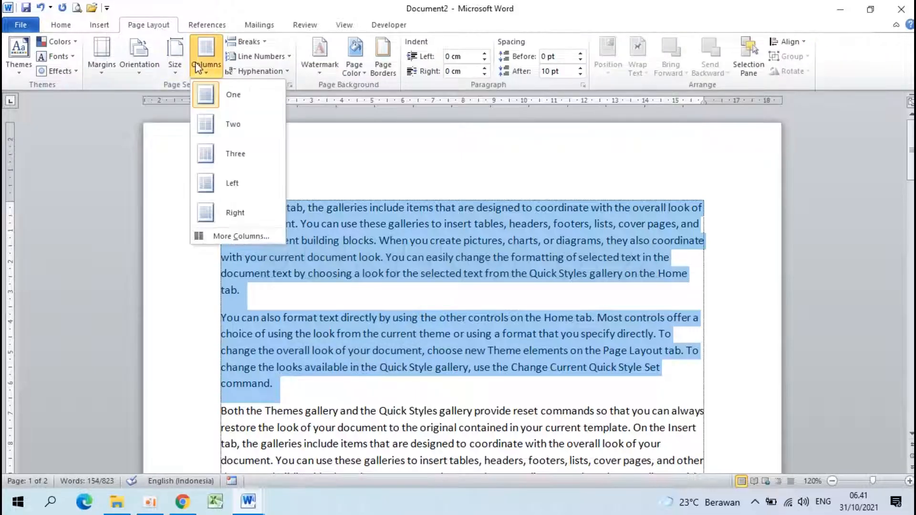
left_click(244, 125)
scroll(388, 318, "down", 2)
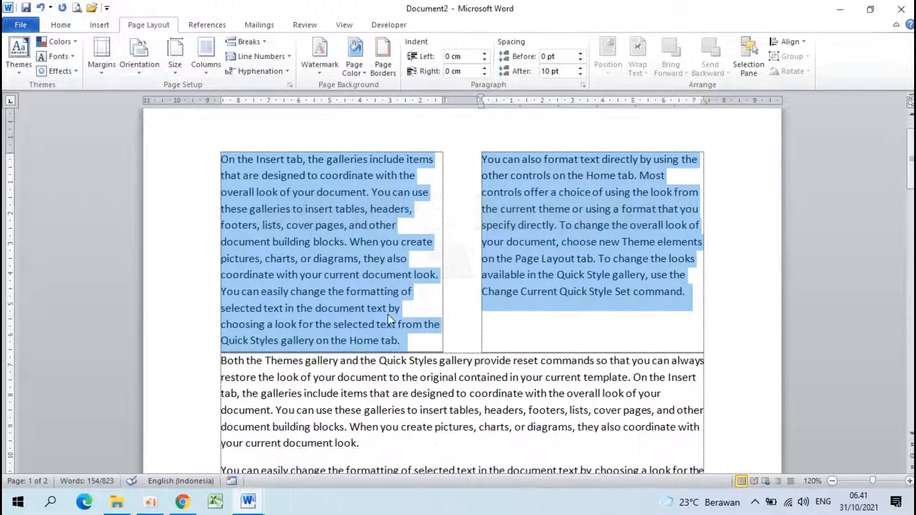
scroll(388, 314, "up", 2)
scroll(388, 314, "down", 4)
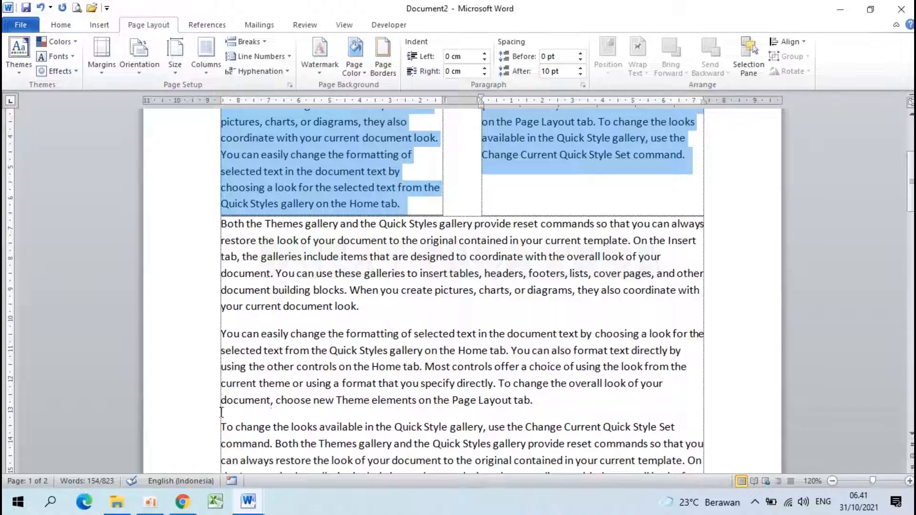
- Set the fifth and sixth paragraphs, from "To change the looks available" to "that you specify directly", in two columns
left_click(555, 401)
scroll(555, 400, "down", 2)
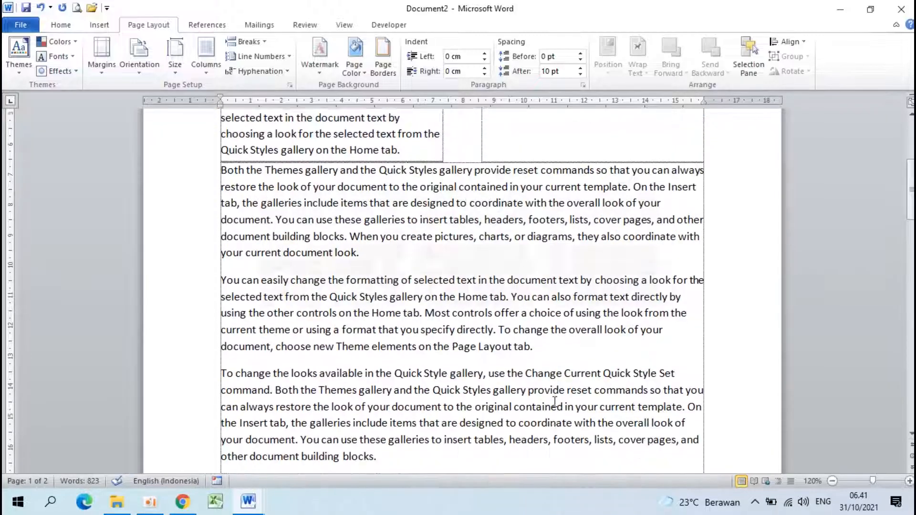
scroll(555, 400, "down", 2)
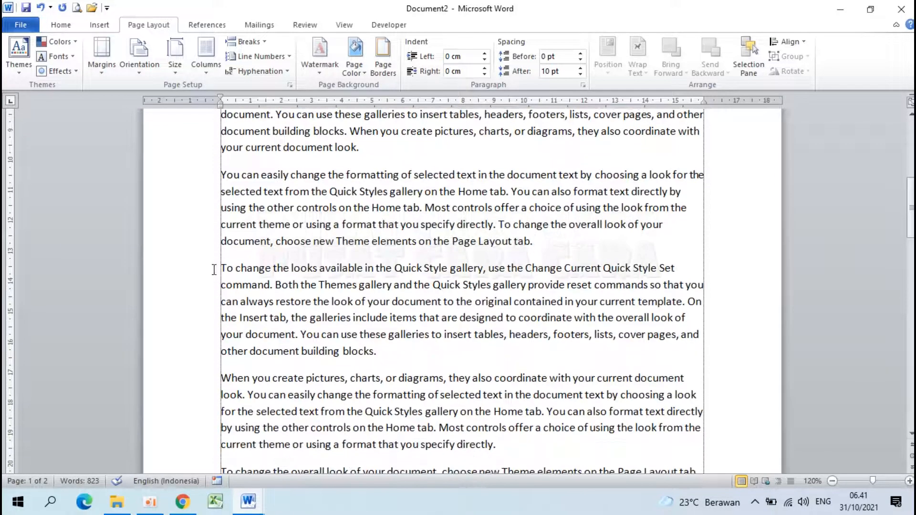
left_click_drag(217, 265, 521, 440)
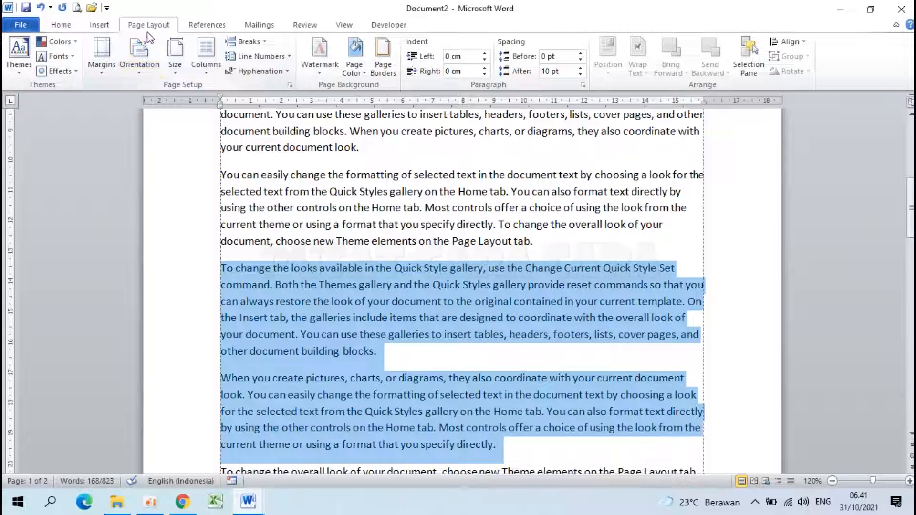
left_click(210, 67)
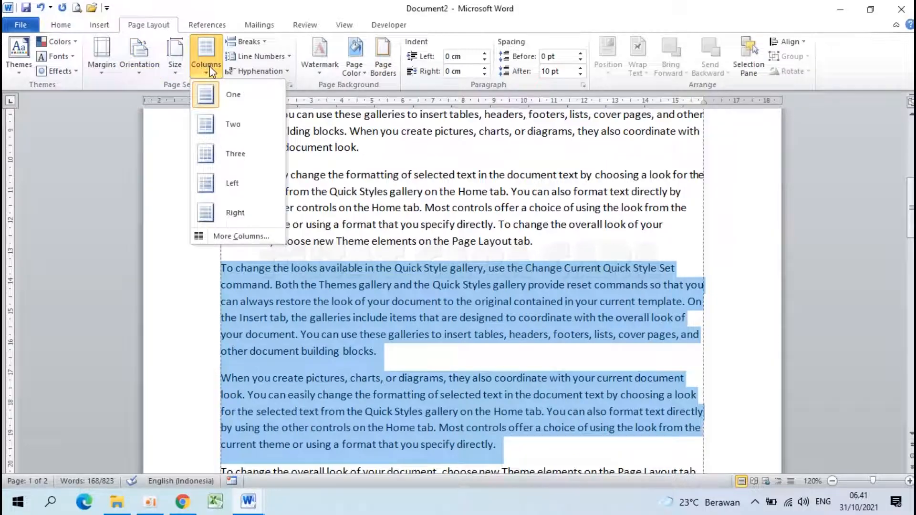
left_click(227, 123)
- Set the eighth and ninth paragraphs, starting at "You can use these galleries" and running onto page 2, in three columns
scroll(368, 362, "down", 3)
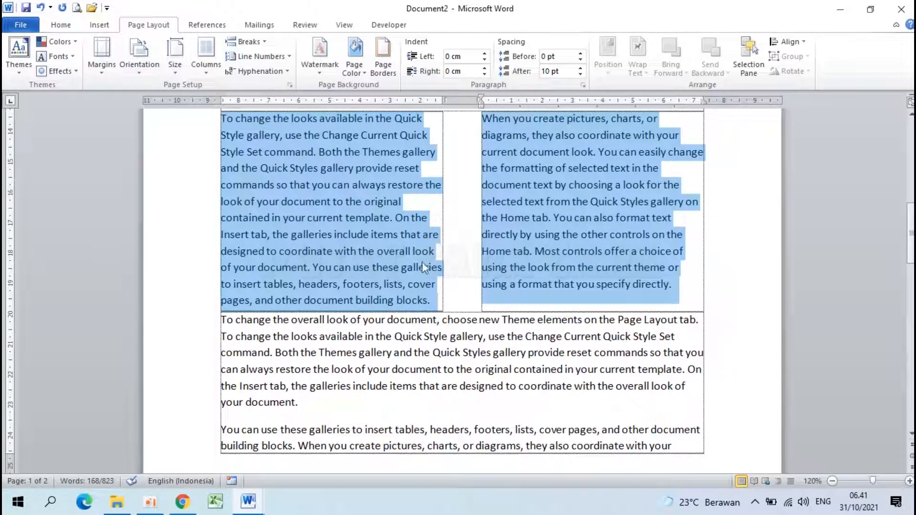
scroll(478, 322, "down", 3)
left_click(514, 324)
scroll(513, 323, "down", 1)
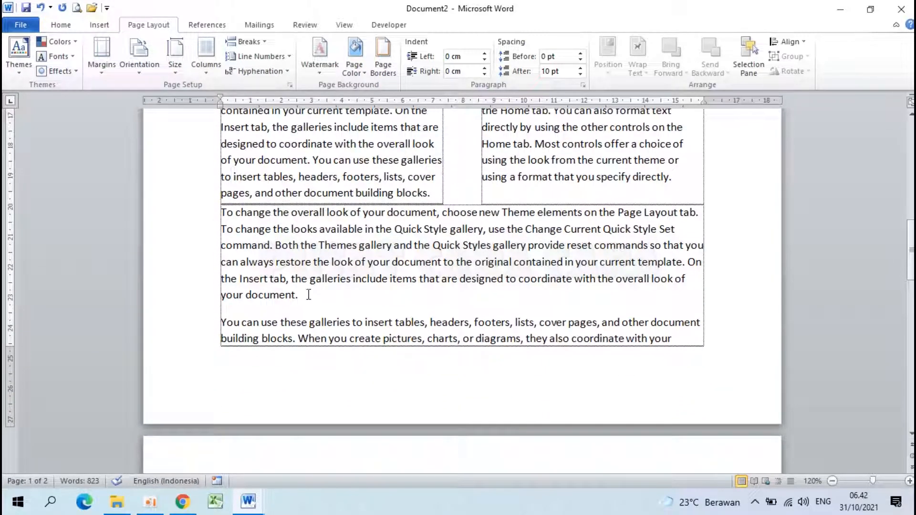
left_click_drag(220, 322, 376, 391)
scroll(290, 305, "up", 2)
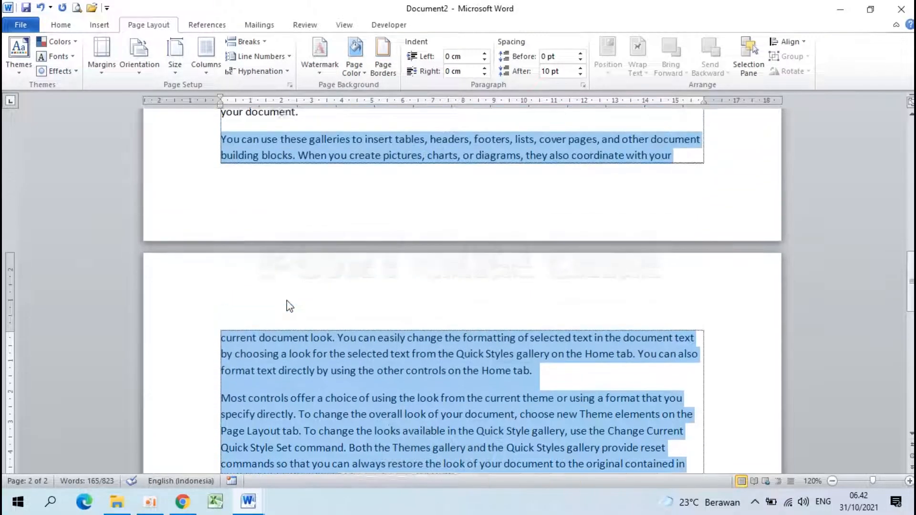
scroll(289, 306, "up", 1)
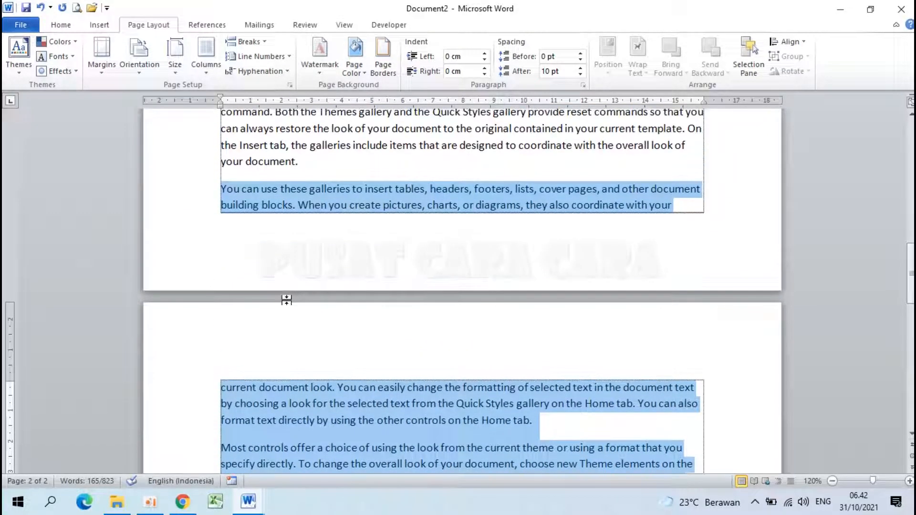
left_click(200, 66)
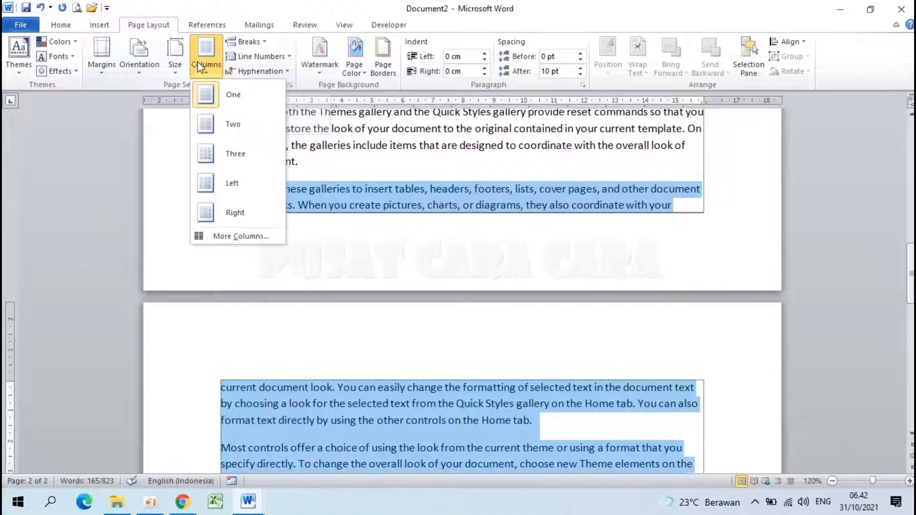
left_click(233, 154)
scroll(356, 322, "down", 5)
scroll(356, 322, "up", 1)
left_click(225, 299)
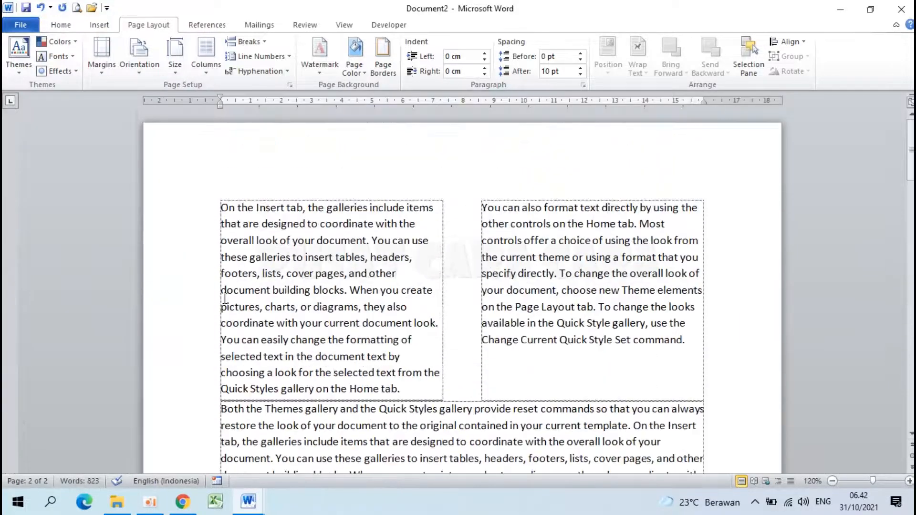
- Add an empty paragraph at the end of each of the two two-column sections on page 1
scroll(224, 299, "up", 2)
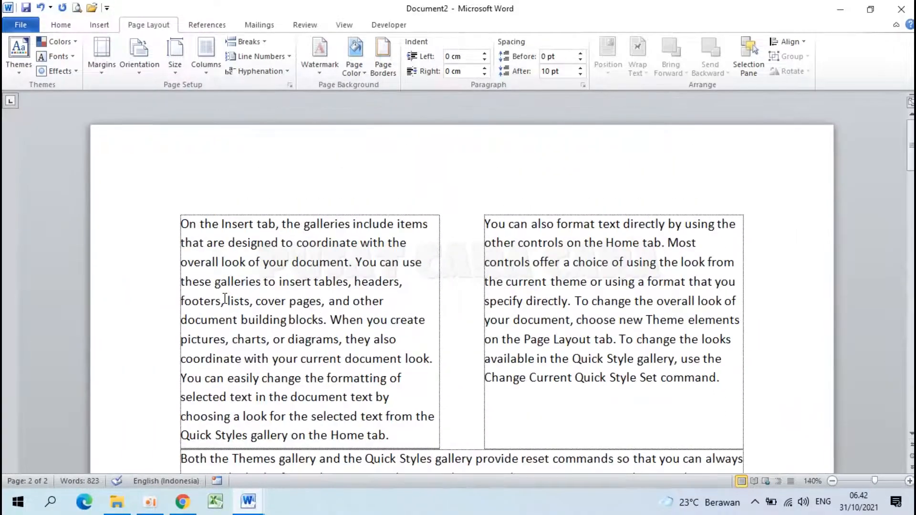
scroll(224, 298, "down", 6)
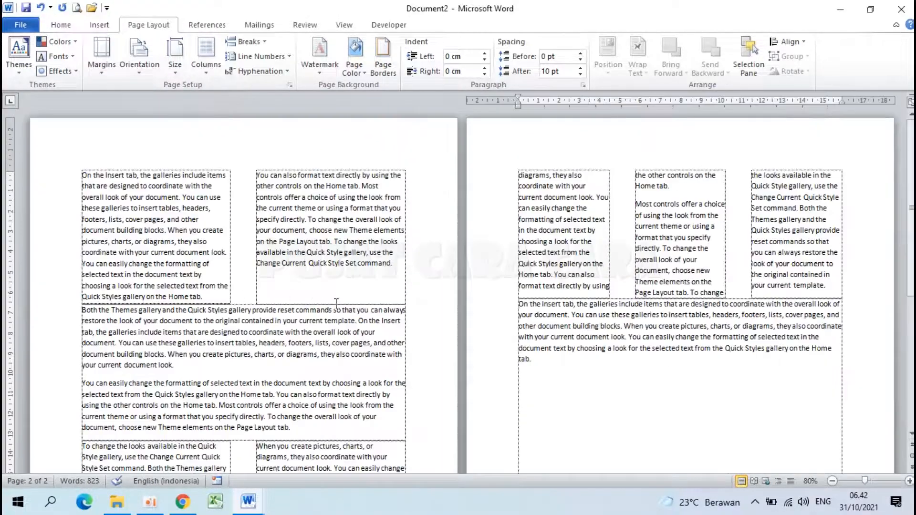
scroll(220, 236, "down", 7)
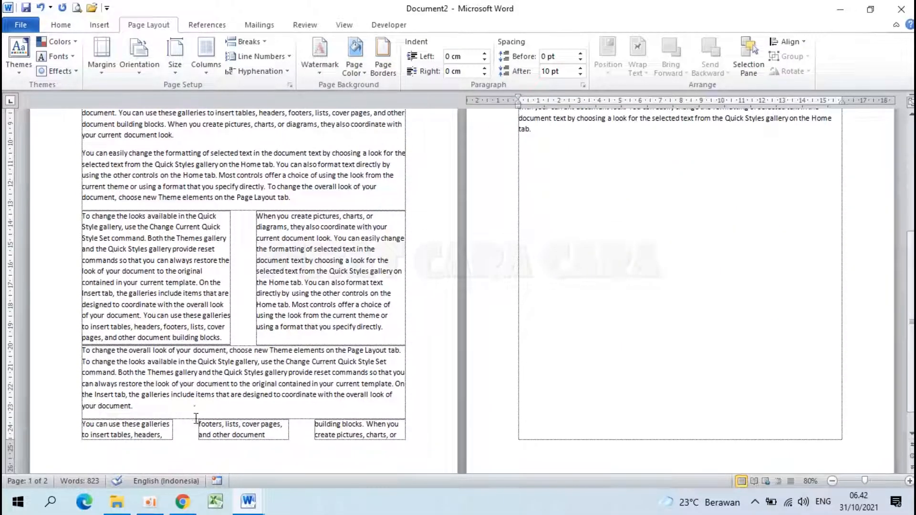
scroll(195, 419, "up", 5)
scroll(196, 419, "up", 1)
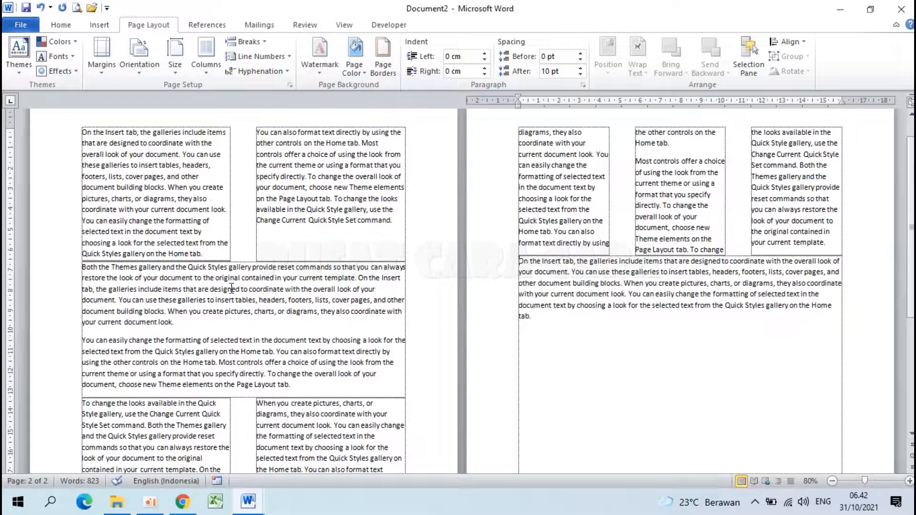
left_click(395, 221)
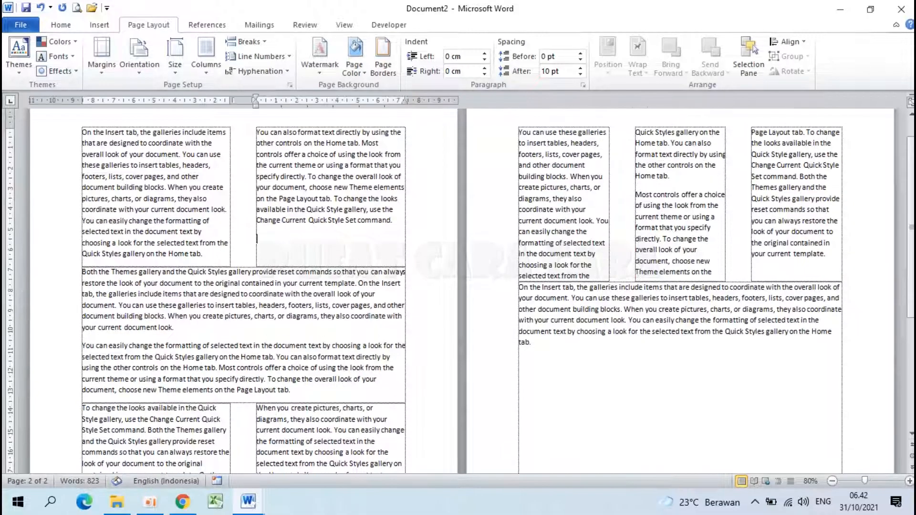
scroll(369, 342, "down", 5)
left_click(394, 357)
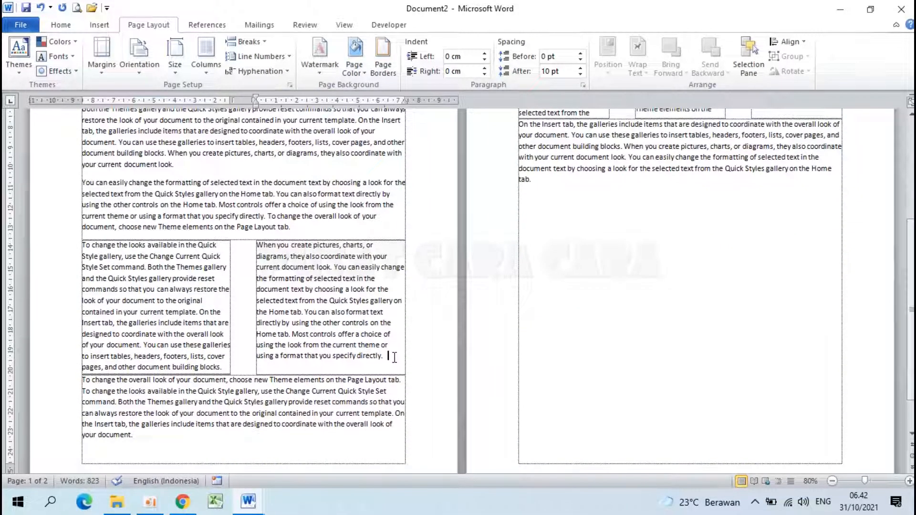
key("Return")
- Insert an empty paragraph before the final single-column paragraph on page 2 and show both pages at 50% zoom
scroll(394, 357, "up", 6)
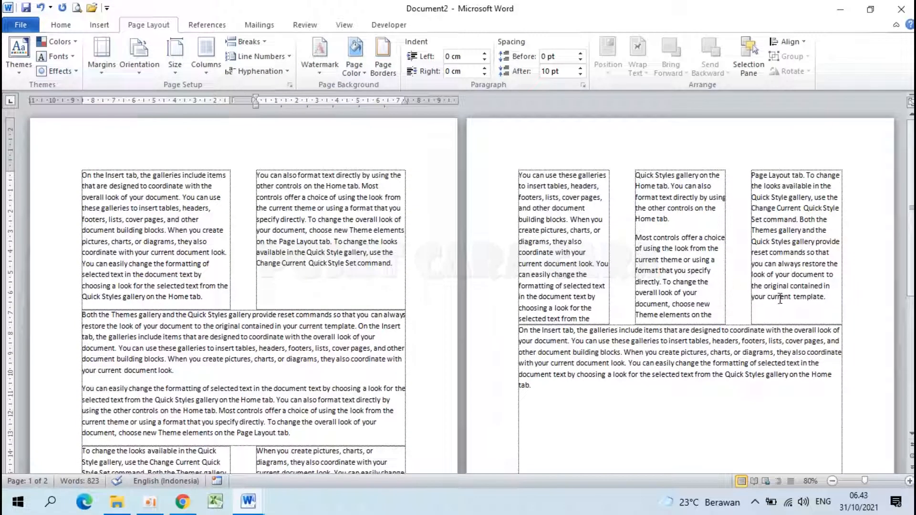
left_click(518, 330)
key("Return")
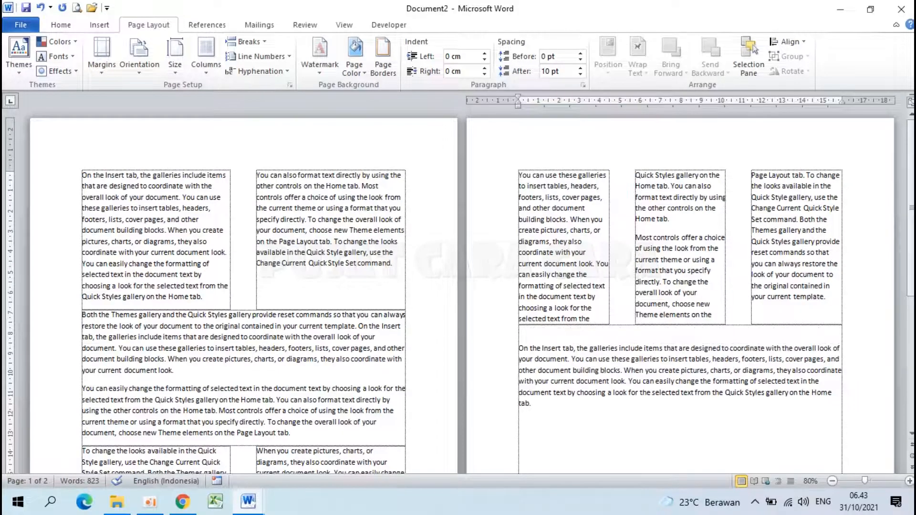
scroll(518, 331, "down", 3)
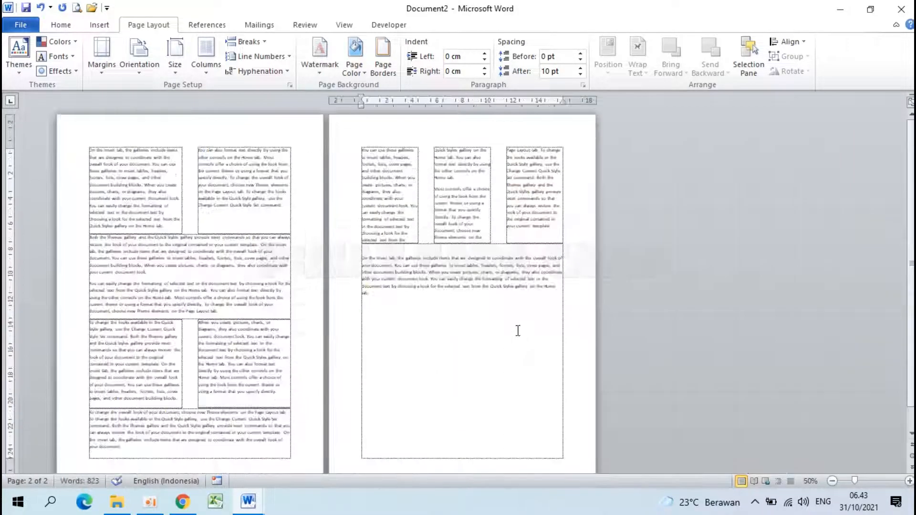
scroll(517, 331, "down", 1)
scroll(304, 276, "up", 3)
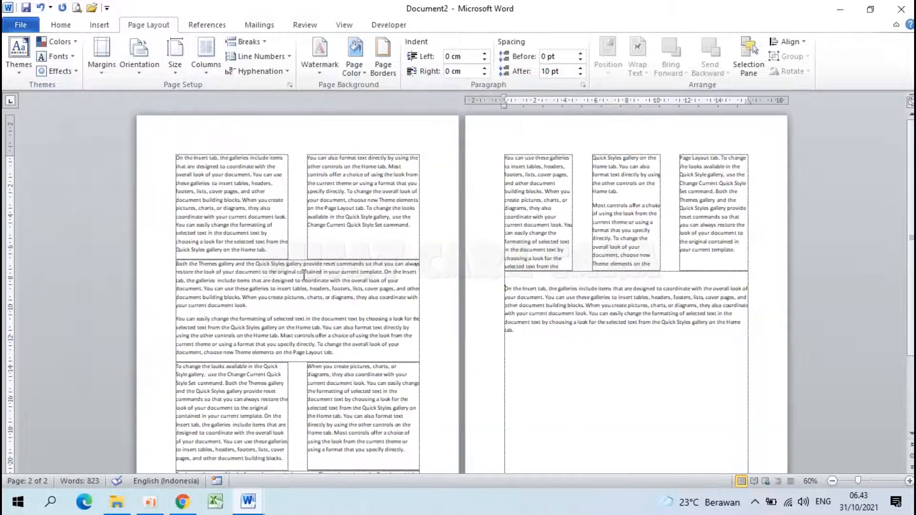
scroll(304, 276, "up", 2)
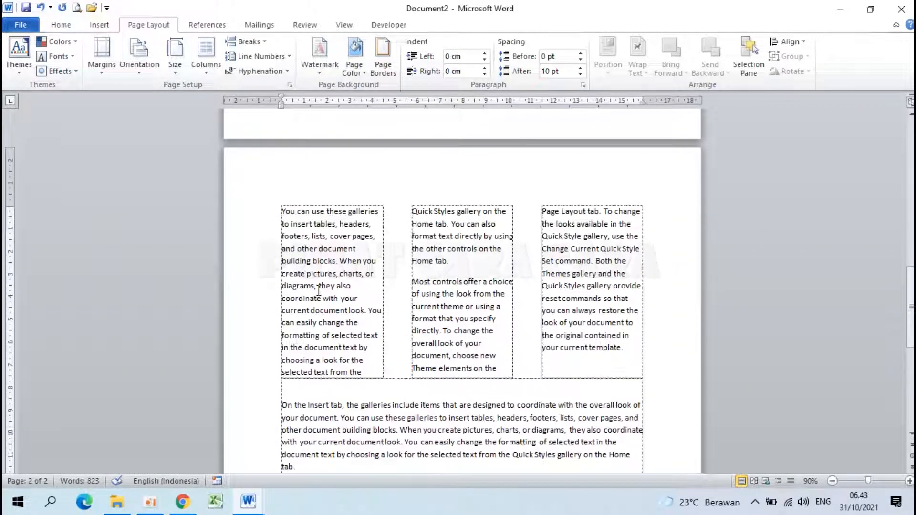
- Create a new blank document and set its page layout to two columns
key("ctrl+n")
scroll(317, 290, "up", 5)
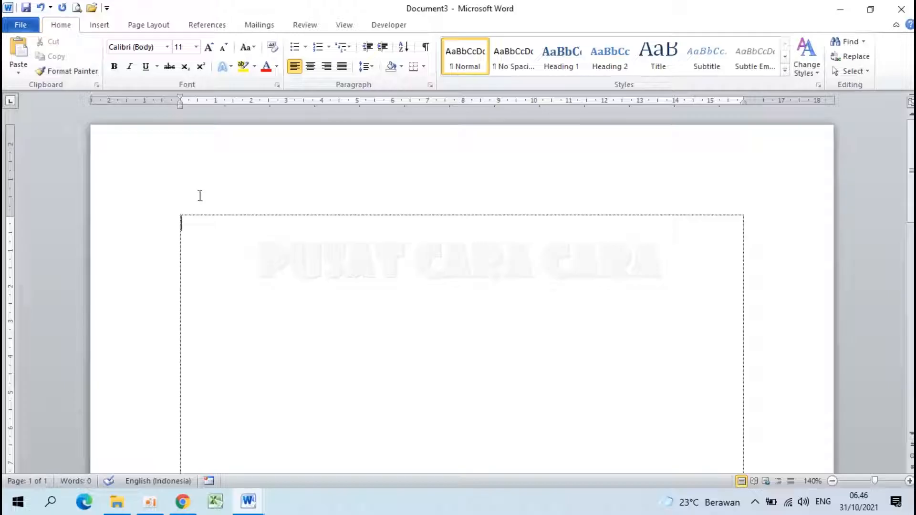
left_click(148, 25)
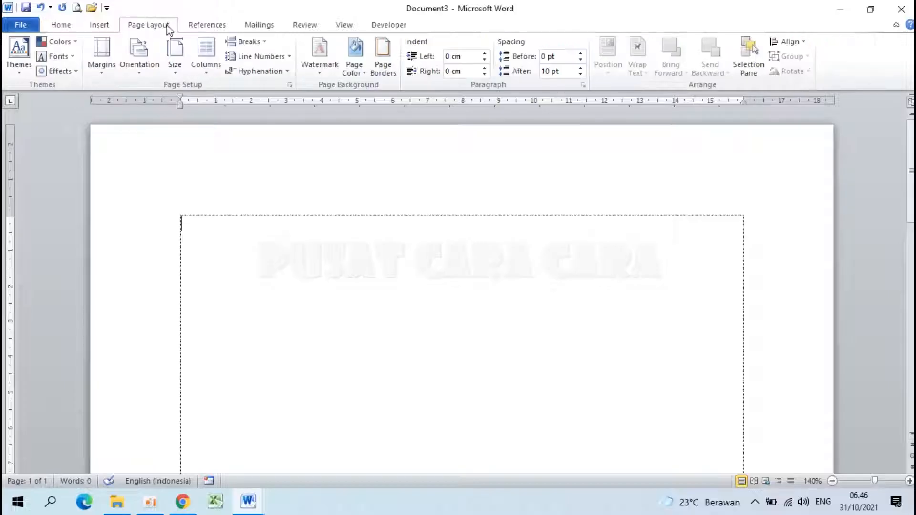
left_click(211, 62)
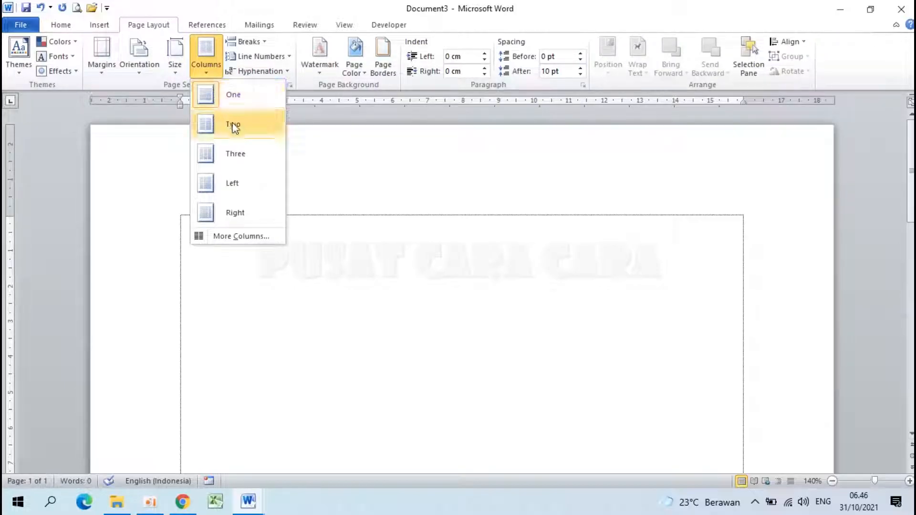
left_click(245, 130)
scroll(313, 281, "down", 5)
scroll(314, 284, "up", 5)
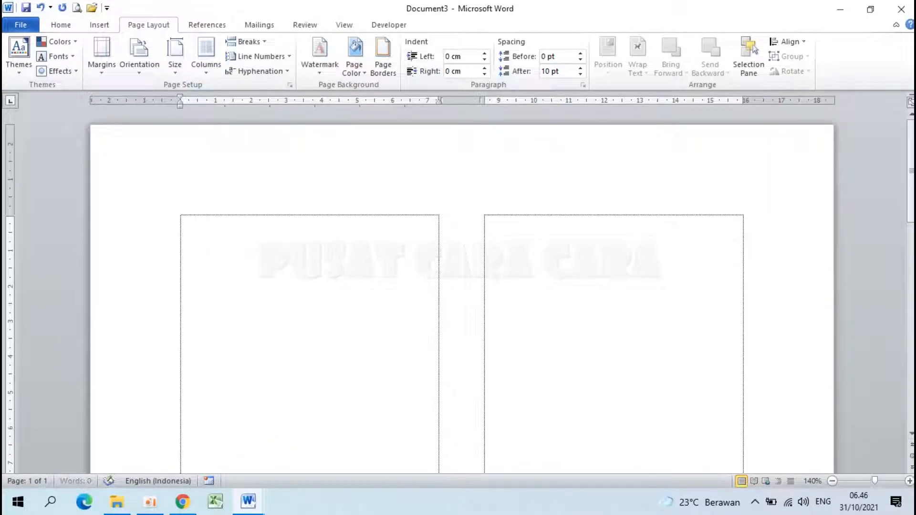
- Add several empty paragraphs in the first column of the two-column layout
key("Return")
key("Return")
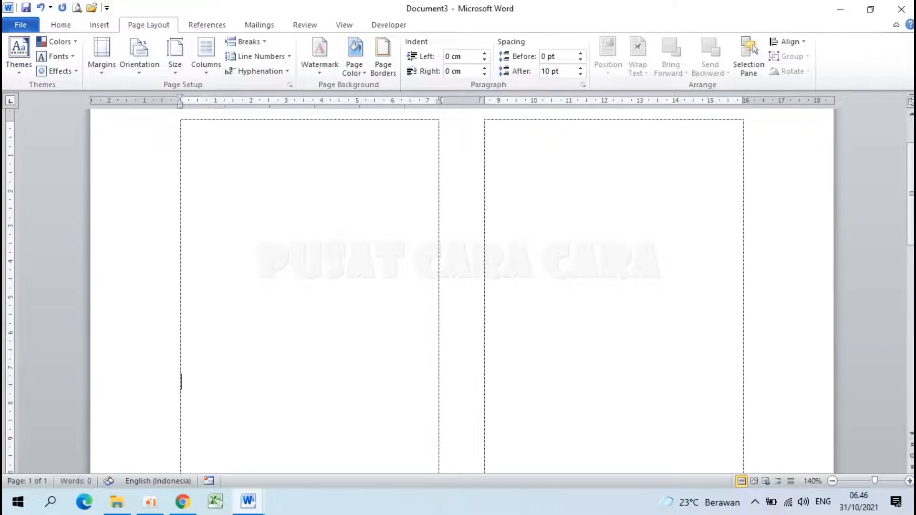
scroll(208, 334, "up", 2)
scroll(211, 333, "down", 3)
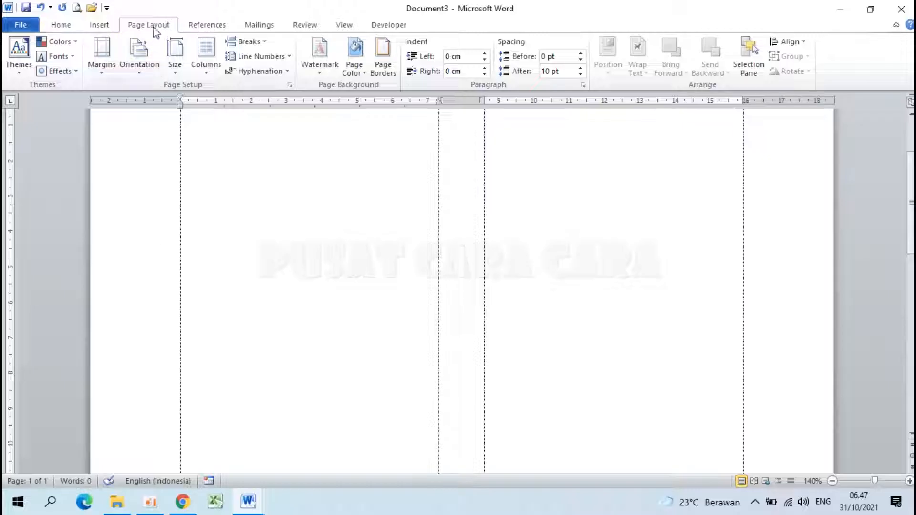
- Switch to the One column preset, applied from this point forward, below the two-column area
left_click(208, 60)
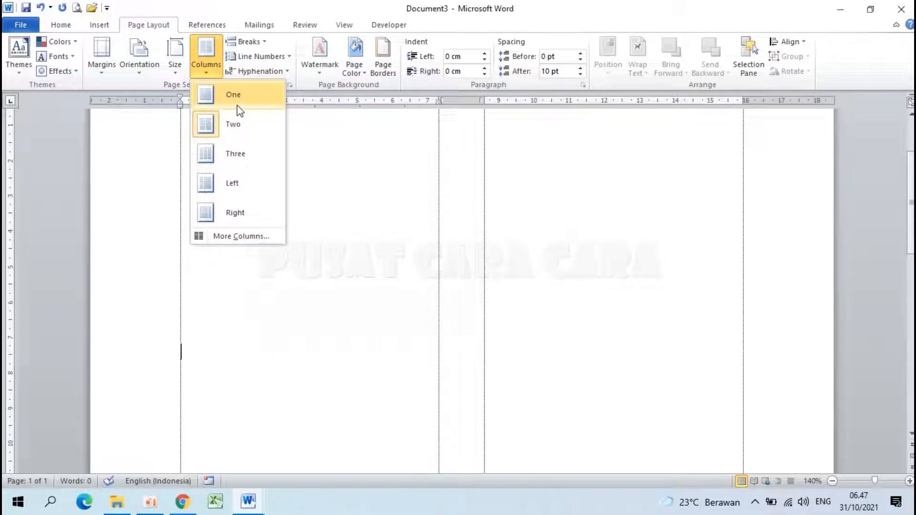
left_click(252, 235)
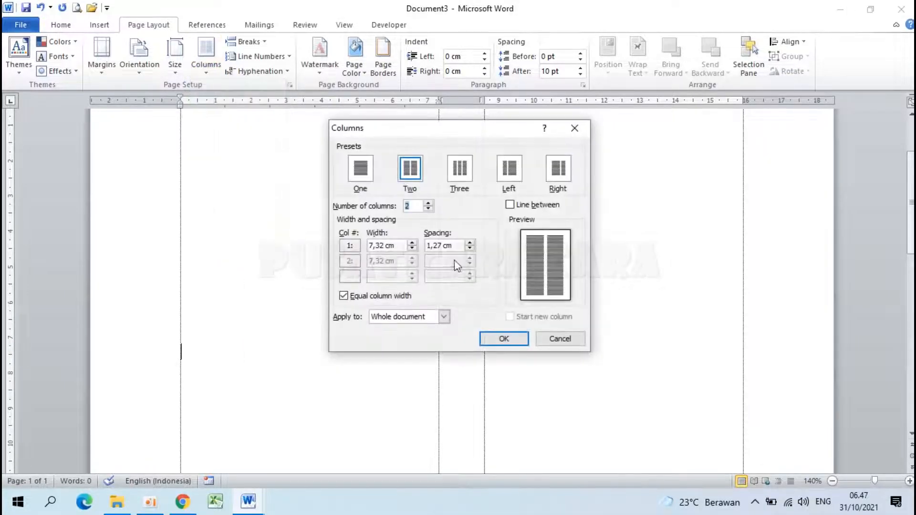
left_click(361, 172)
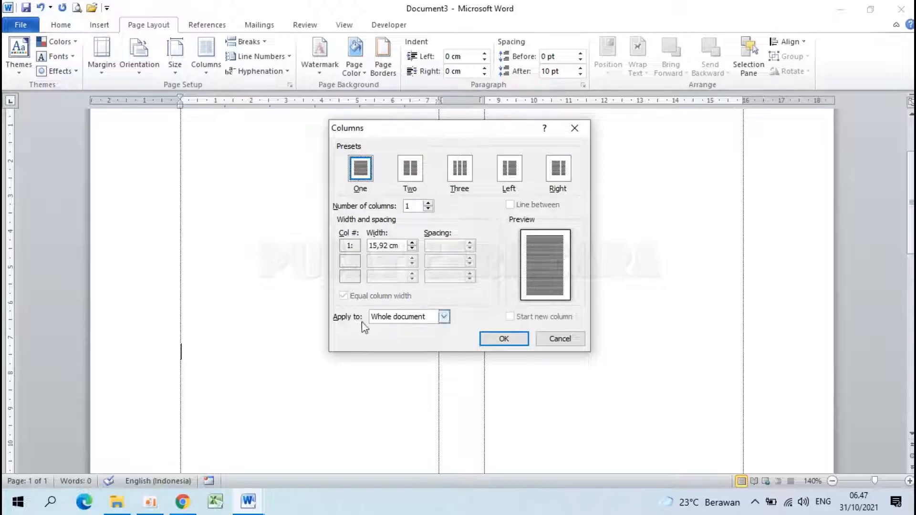
left_click(440, 317)
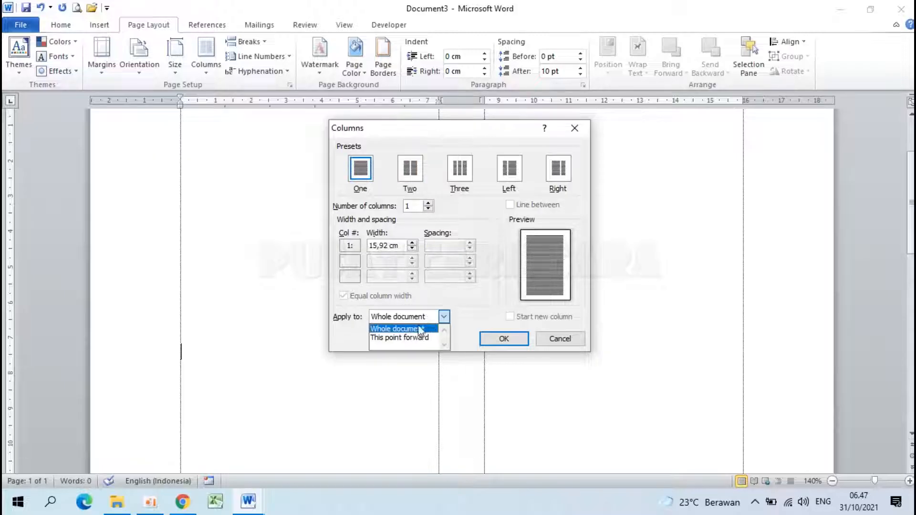
left_click(408, 339)
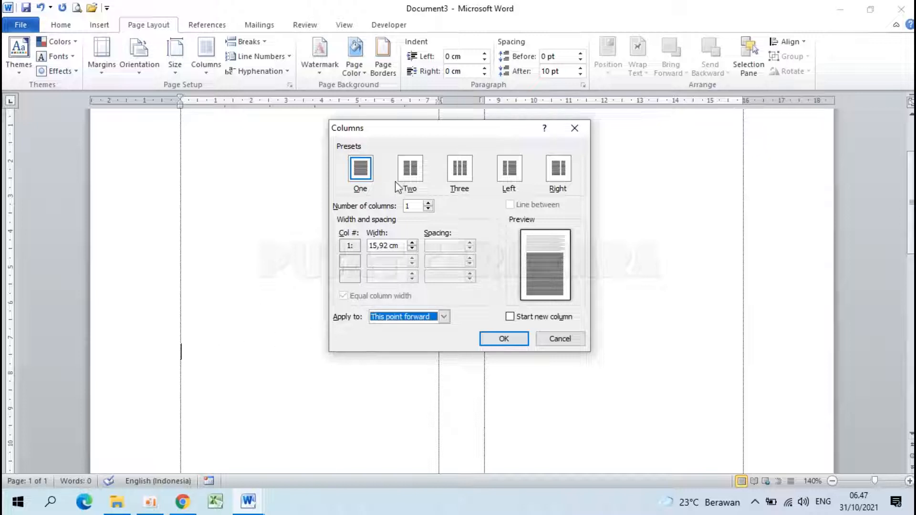
left_click(504, 339)
scroll(372, 303, "up", 3)
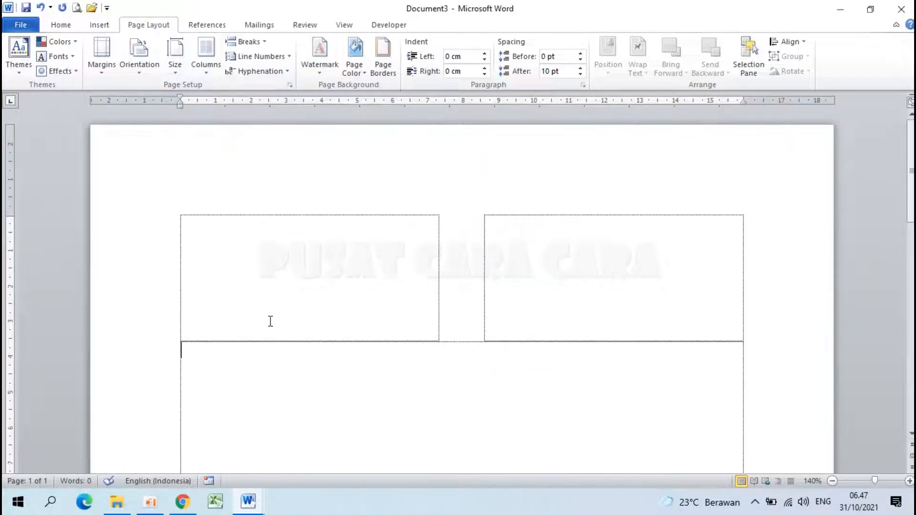
- Add several empty paragraphs in the single-column section to extend it down the page
key("Return")
key("Return")
key("Return")
key("Return")
key("Return")
scroll(194, 359, "down", 3)
key("Return")
scroll(178, 425, "up", 2)
scroll(163, 464, "down", 1)
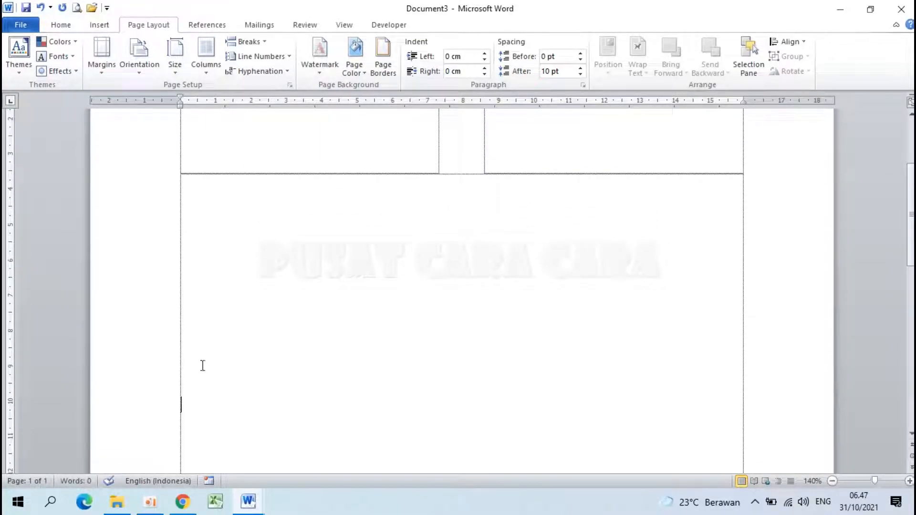
scroll(336, 387, "down", 3)
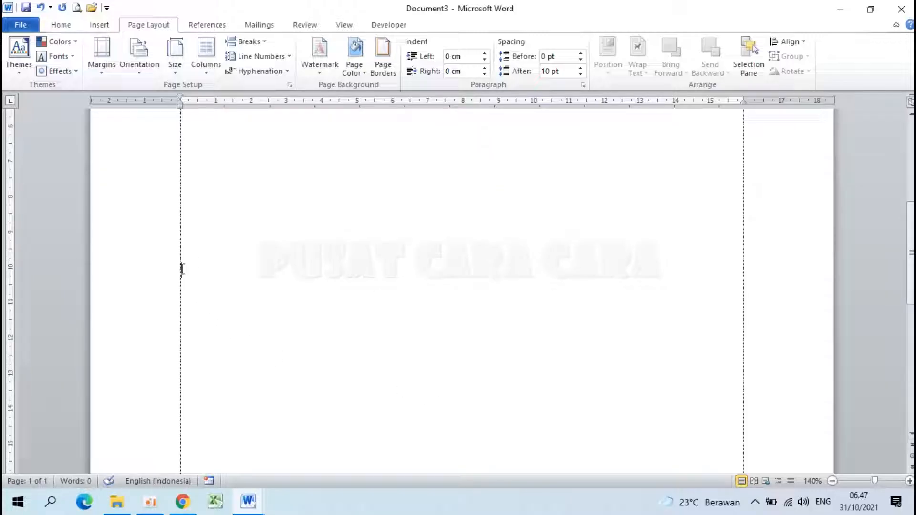
scroll(183, 270, "up", 3)
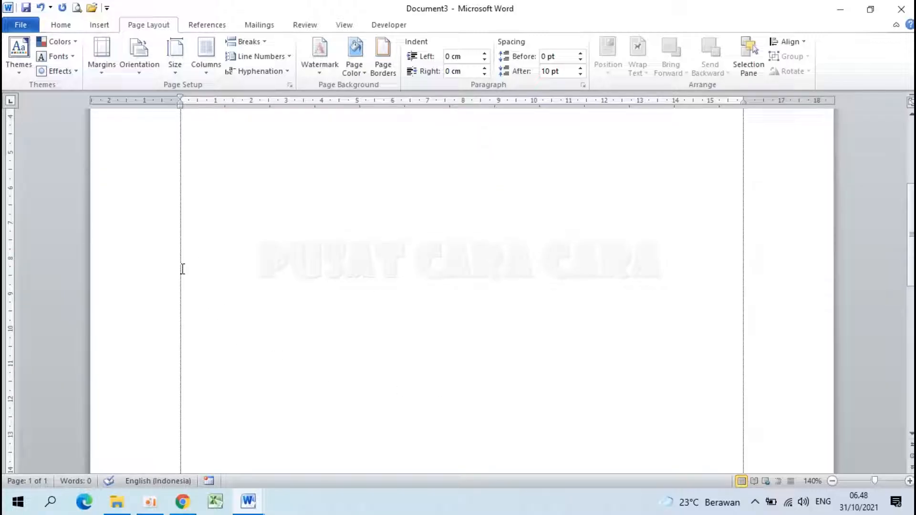
- Apply the Three columns preset from this point forward, below the single-column section
left_click(207, 61)
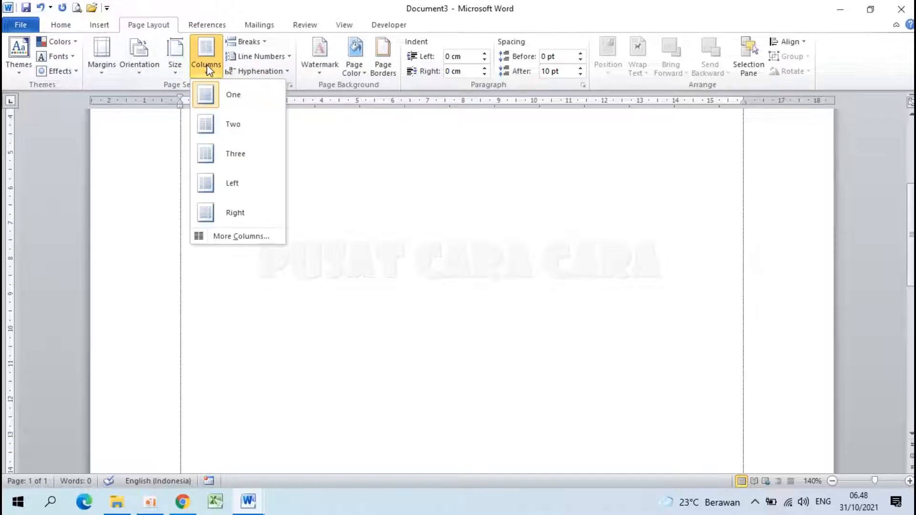
left_click(254, 237)
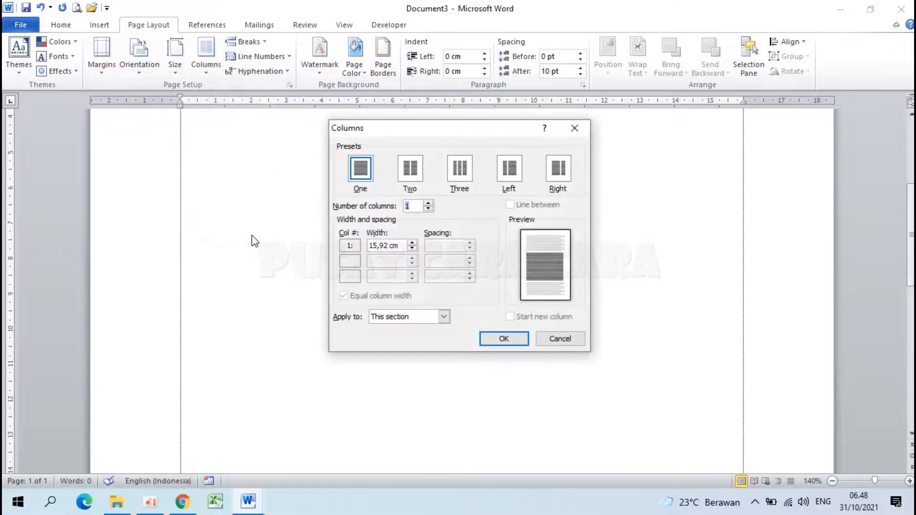
left_click(462, 170)
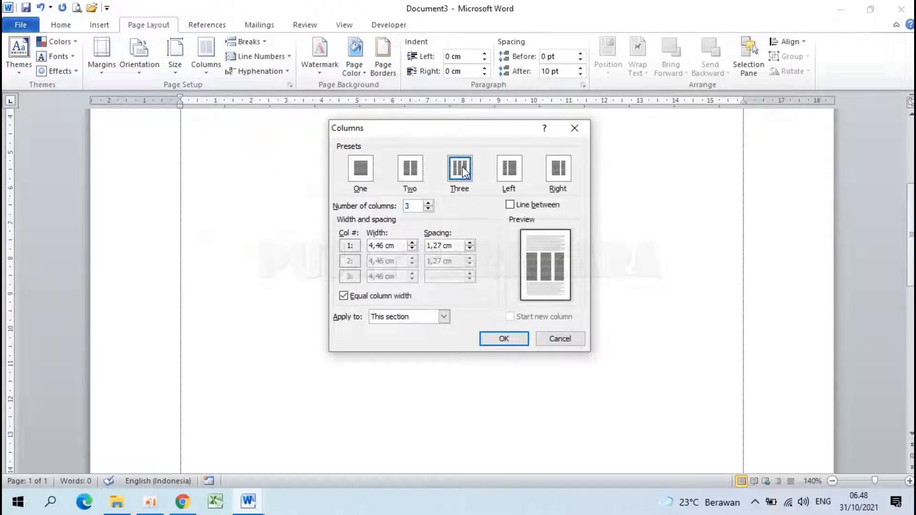
left_click(396, 316)
left_click(410, 338)
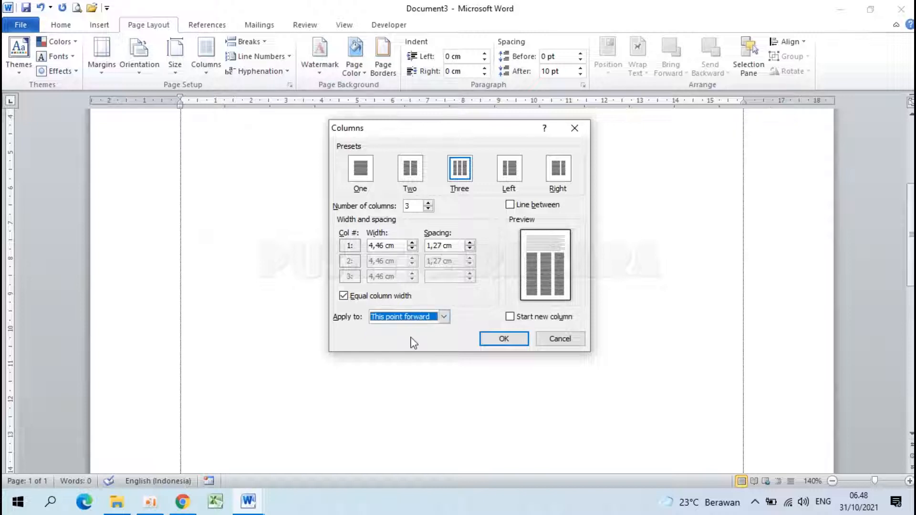
left_click(505, 339)
scroll(418, 299, "up", 5)
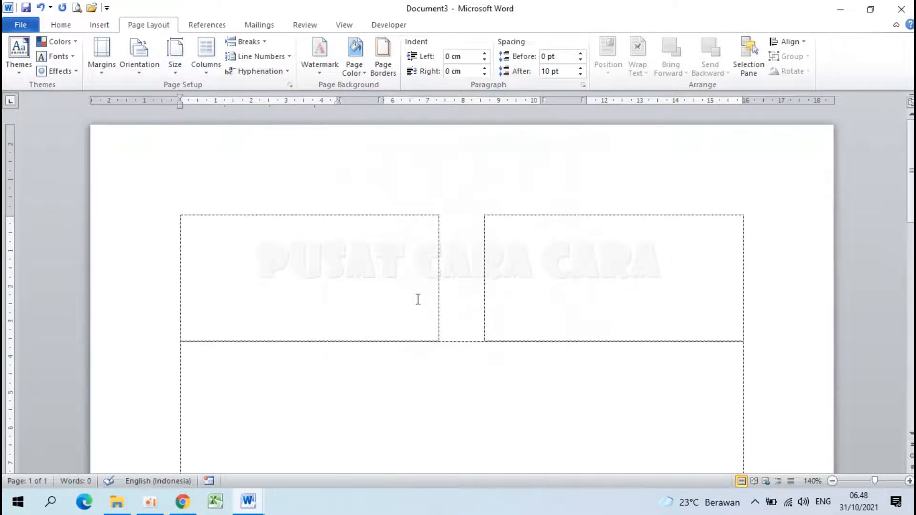
scroll(337, 329, "down", 4)
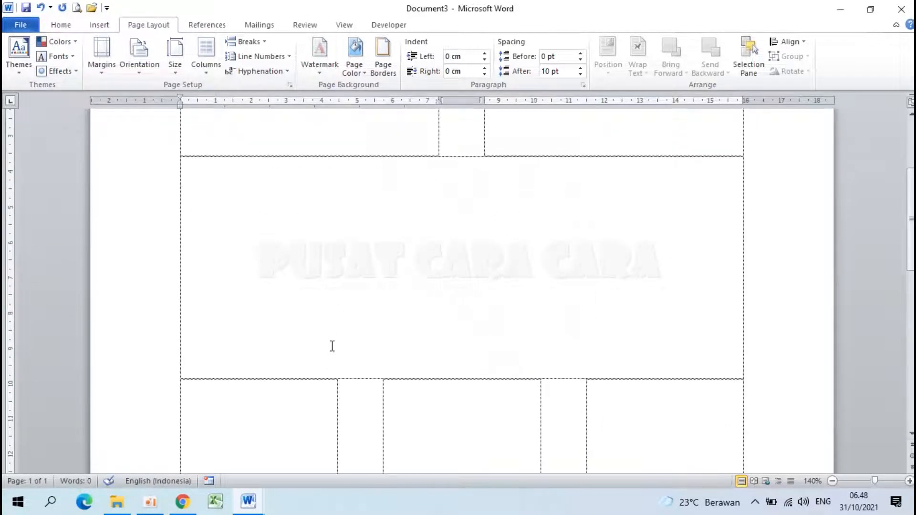
scroll(332, 345, "down", 6)
scroll(280, 293, "up", 2)
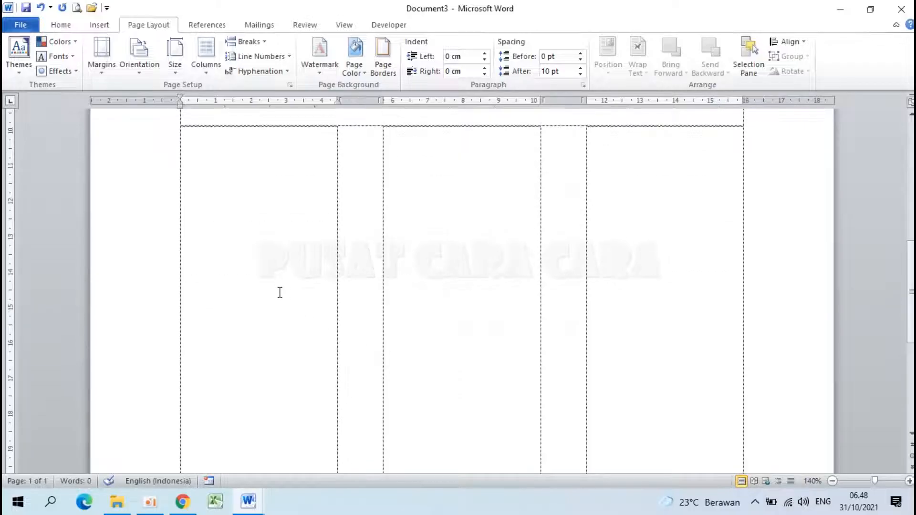
- Add several empty paragraphs in the first column of the three-column section
key("Return")
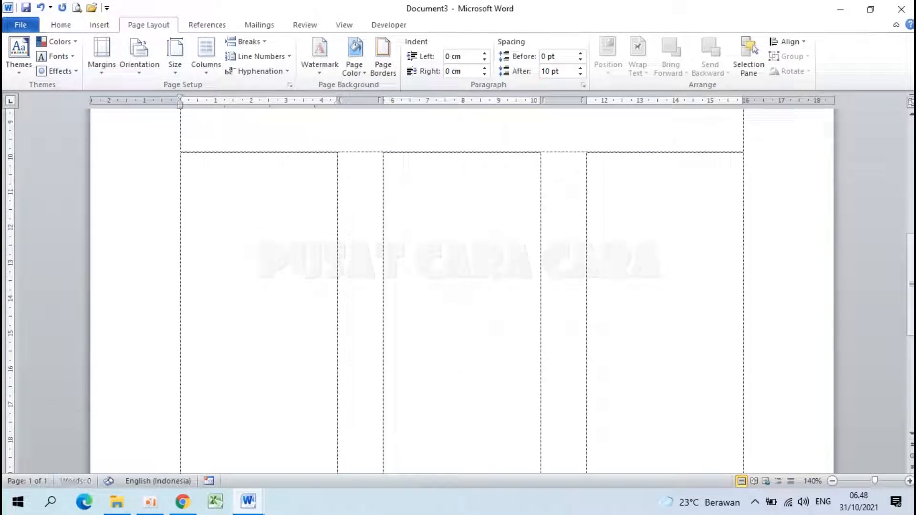
key("Return")
key("Return")
key("Return")
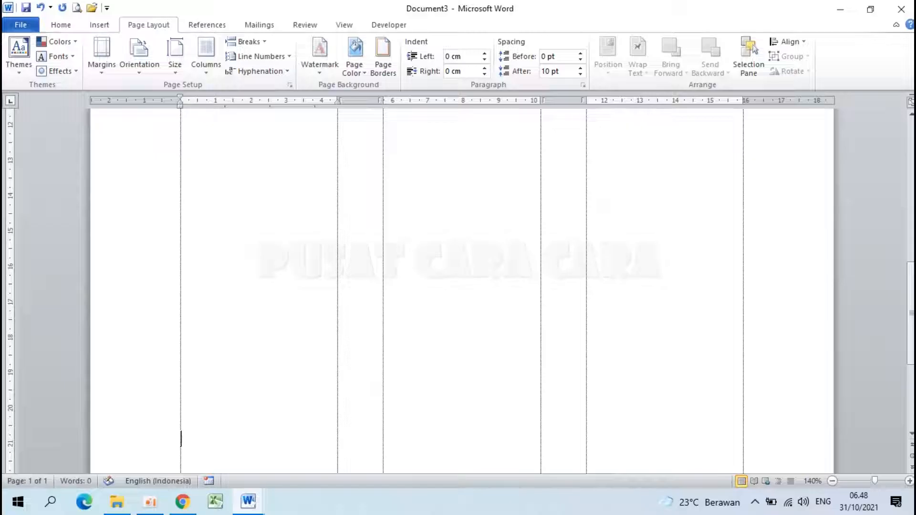
scroll(462, 291, "down", 4)
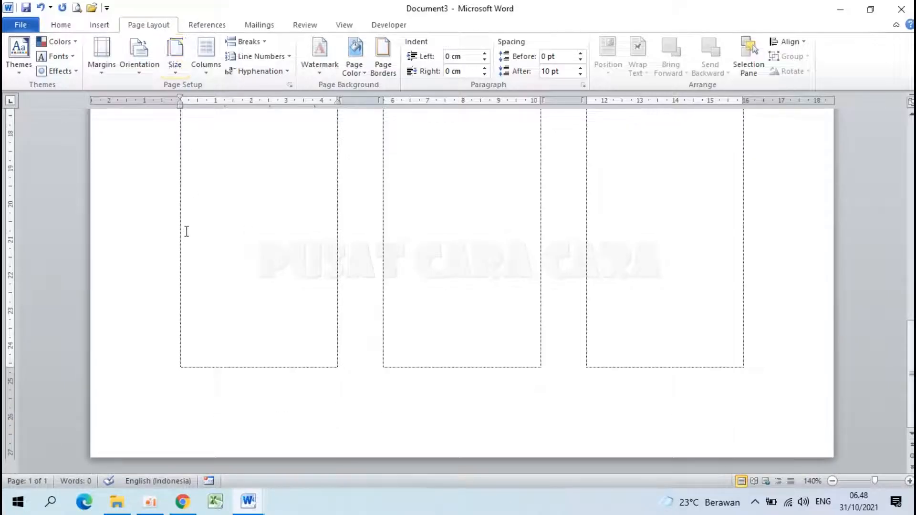
- Return to the One column preset from this point forward, below the three-column section
left_click(206, 62)
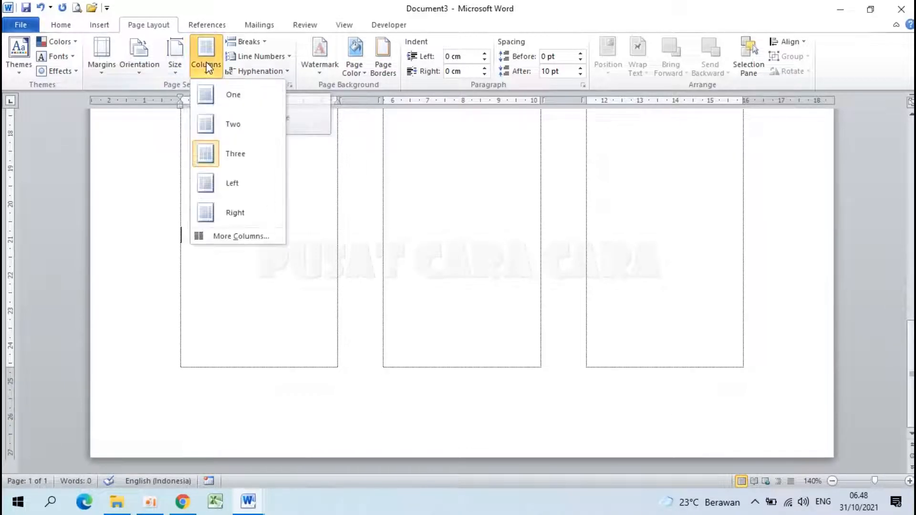
left_click(244, 237)
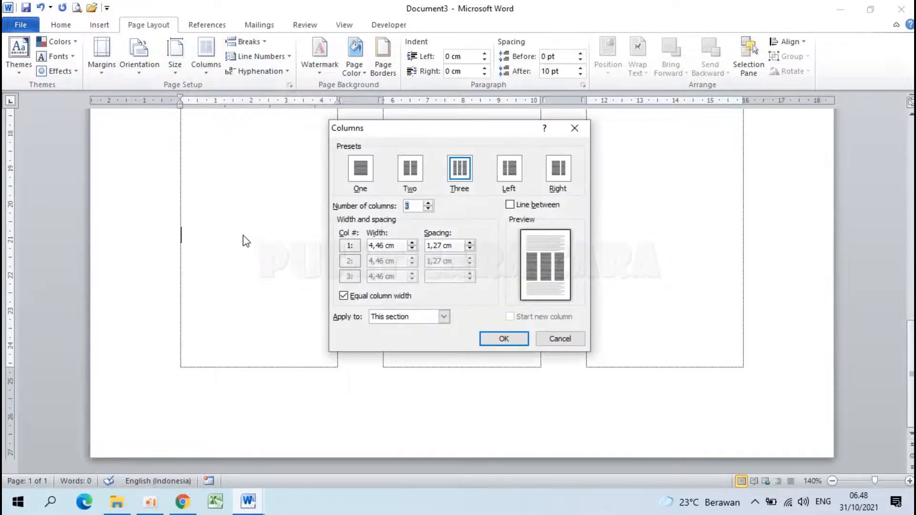
left_click(362, 170)
left_click(422, 316)
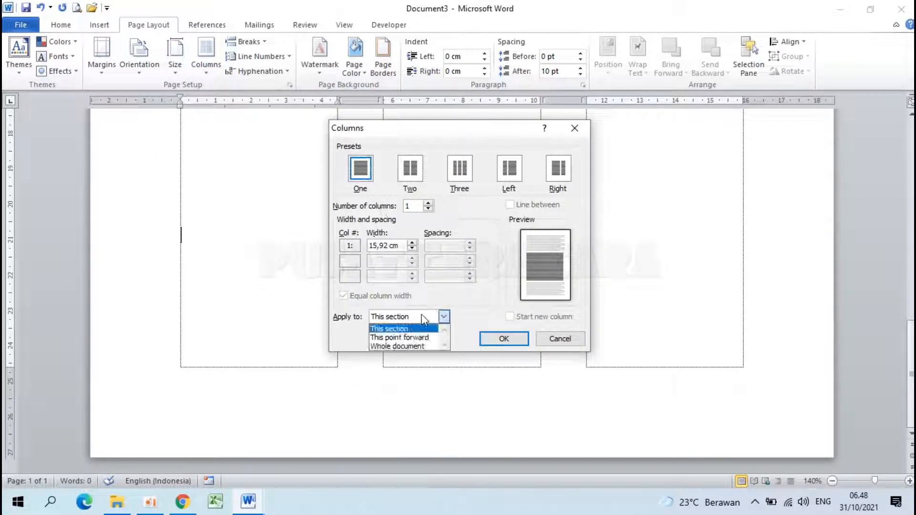
left_click(418, 338)
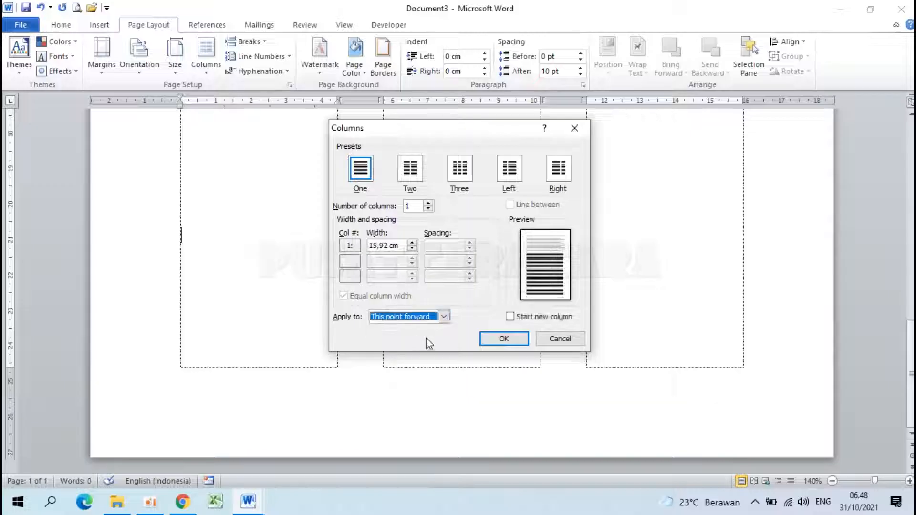
left_click(503, 339)
scroll(407, 332, "up", 5)
scroll(407, 332, "down", 4, "ctrl")
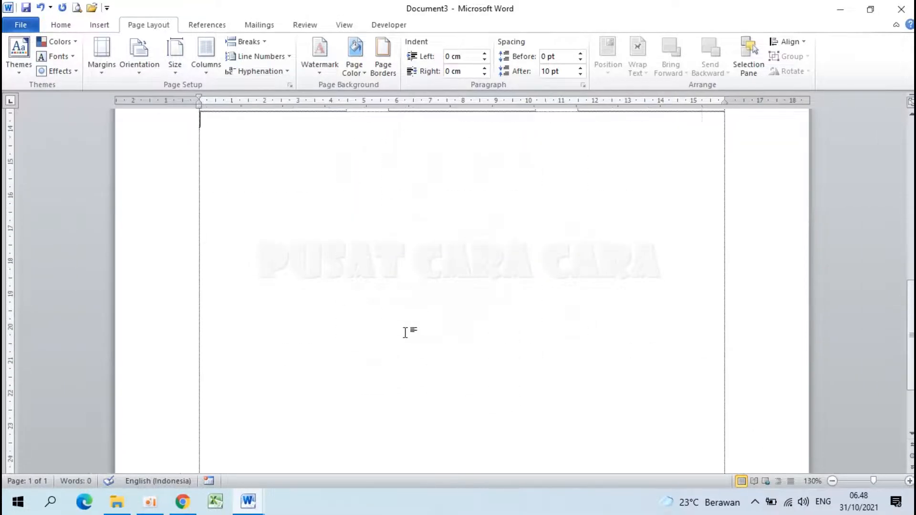
- Examine the column layout of the whole page and place the cursor at the start of the two-column section
scroll(406, 333, "down", 2, "ctrl")
left_click(169, 164)
left_click(140, 403)
scroll(140, 403, "down", 3)
scroll(447, 248, "down", 1, "ctrl")
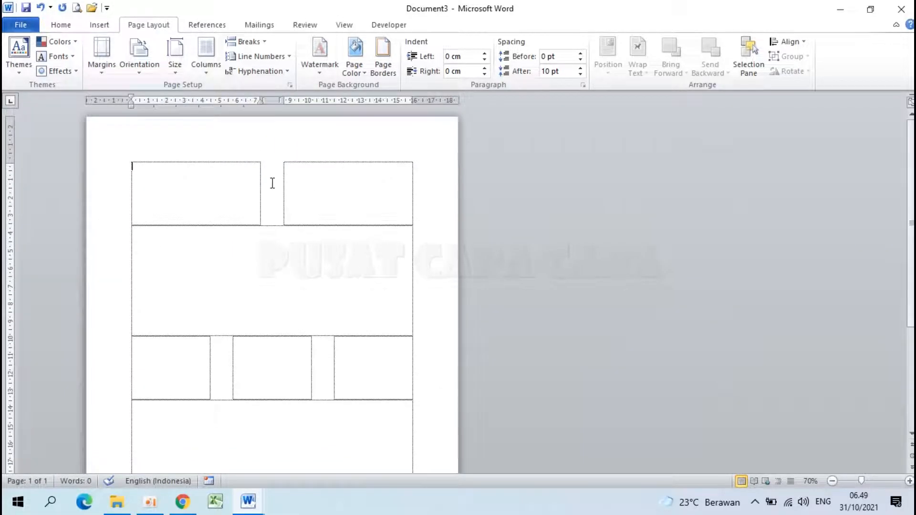
scroll(273, 183, "up", 4, "ctrl")
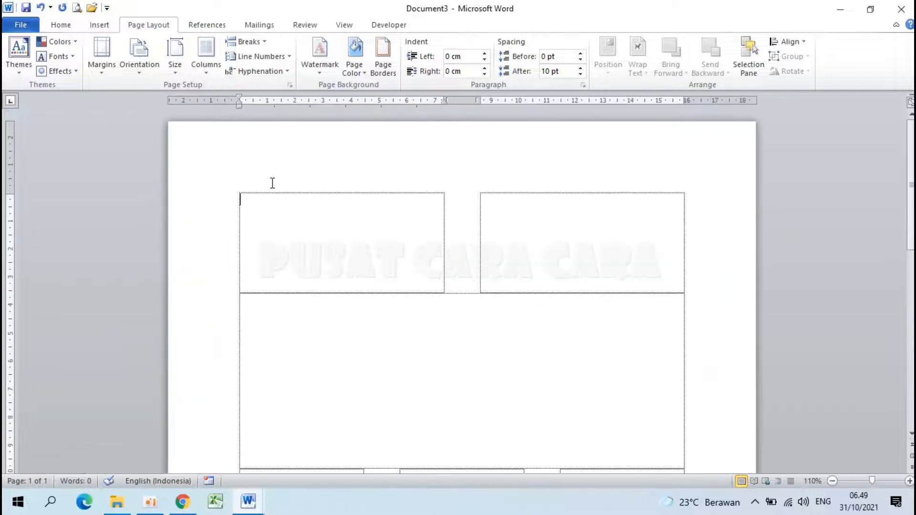
scroll(384, 254, "up", 1, "ctrl")
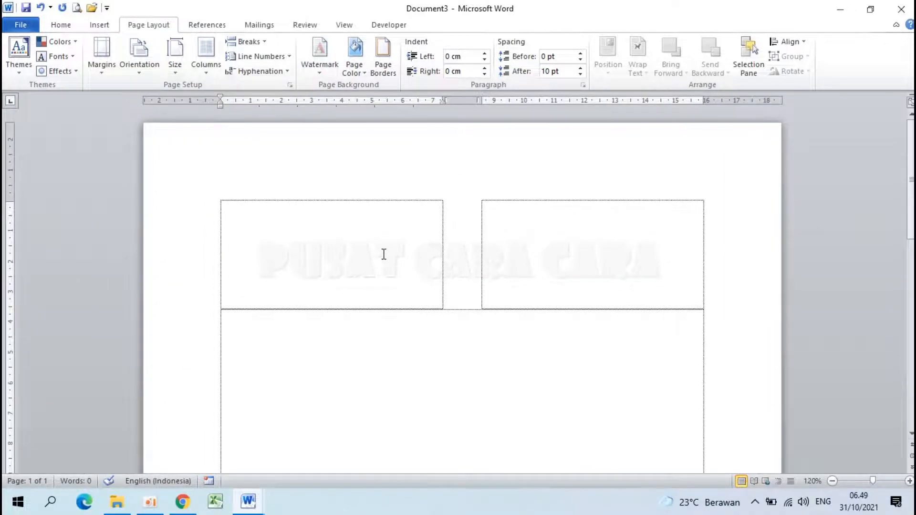
- Fill the first column of the two-column section with two paragraphs of random filler text, the first beginning "Akjsdhkajshdk" and the second "Dfkgjhdkfjghkdj"
scroll(384, 254, "up", 3, "ctrl")
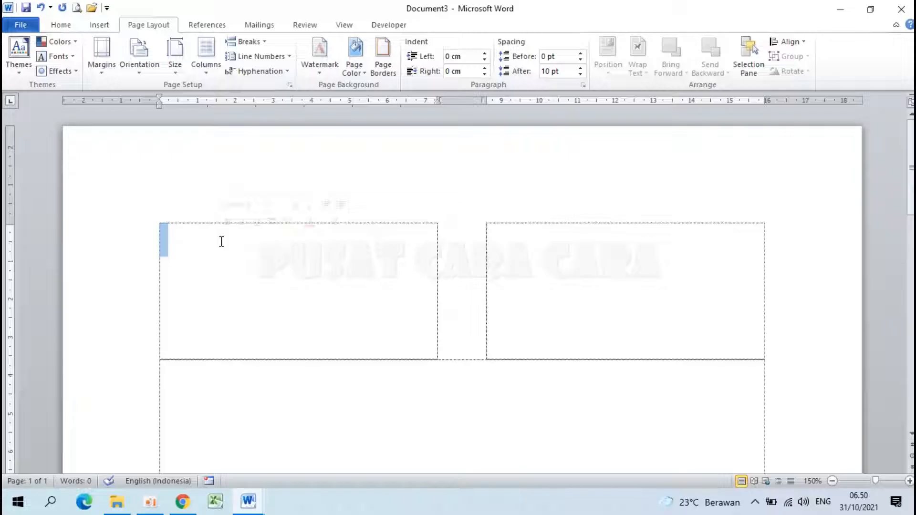
type("akjsdhkajshdk jakdjfh sjkdfg kjdfhg kjdhf kgjdh kjfgh kjdhf gkjhd")
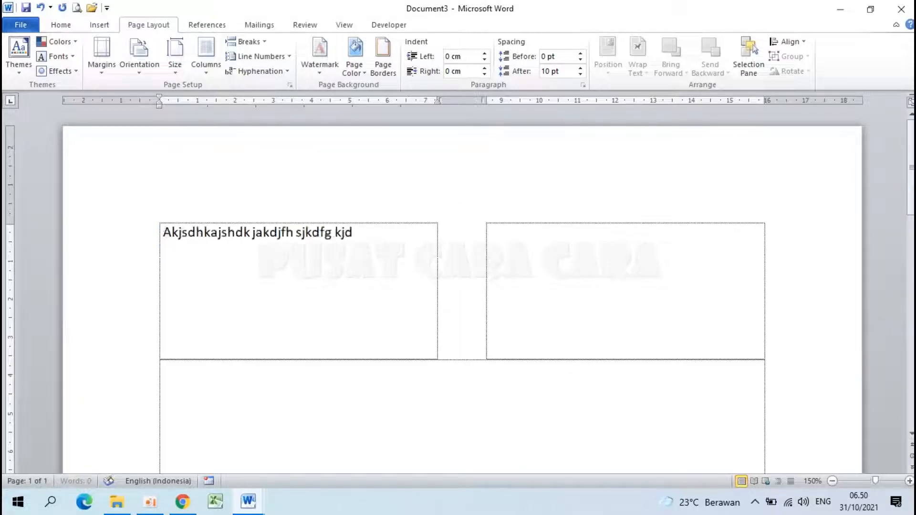
type(" kjfgh kjdhf kgjdh kfjgh kdjhf gk")
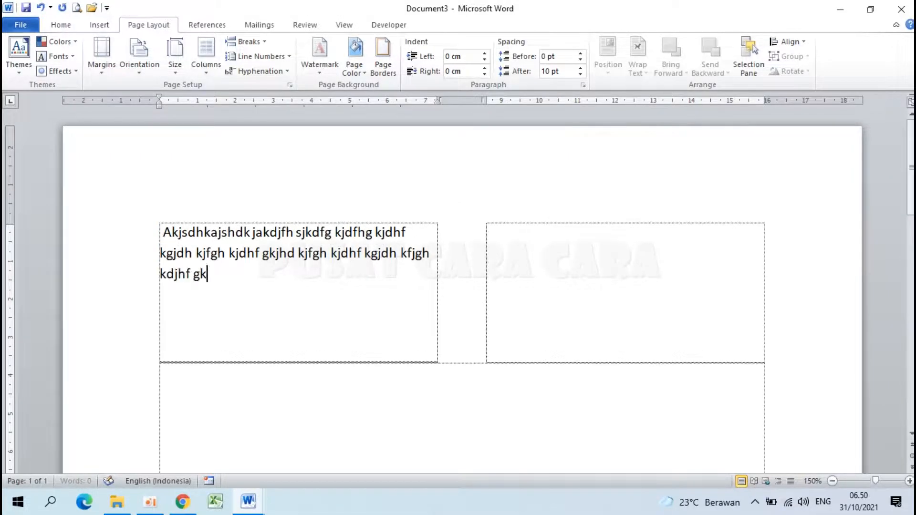
type("dhkf jghkdj hfgkjhd kjfgh kdjhf kgjhd kfjgdfgdfg")
key("Return")
type("dfkgjhdkfjghkdj fgkjdh kjfgh kdjfh gkjdh kfjghdk jfhg")
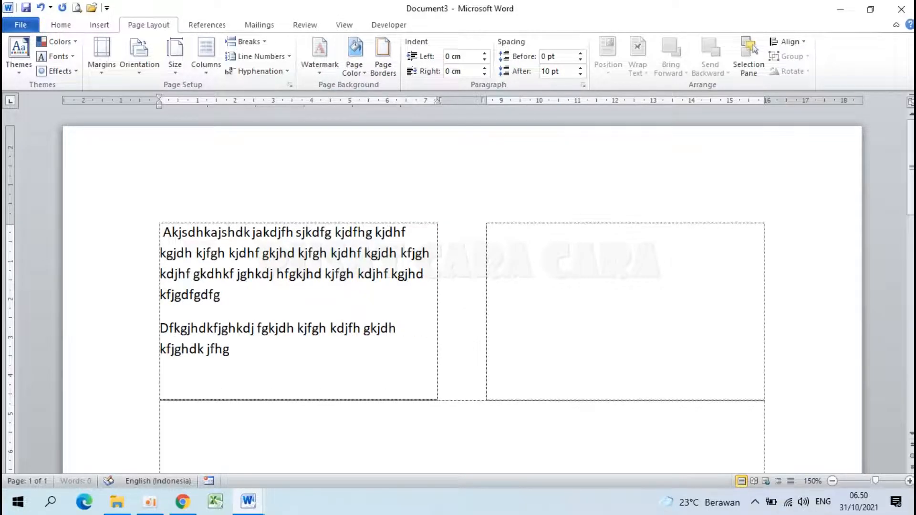
type("kjdh fkgjh dkjfgkdj hfkgjhd kjf ghkdjf hkgjdh kfjgh kdjhf gkjdh kfjgh kdj fhjgdf")
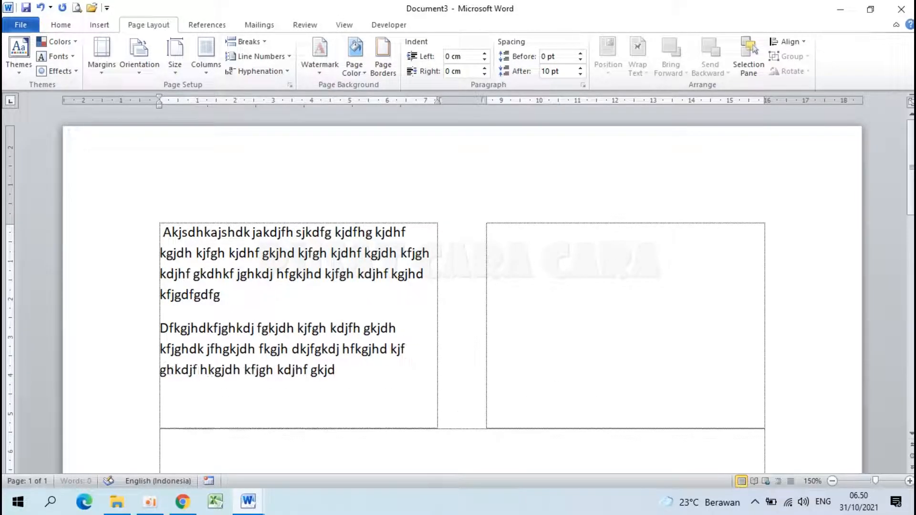
- Add a third filler paragraph beginning "Gdfkgjdlfkg" and ending "gkdfg" to the first column of the two-column section
key("Return")
type("gdfkgjdlfkg dkjfh gkjdh kfjghkjdhf gkjhdkfjg kdjfh gkdj f")
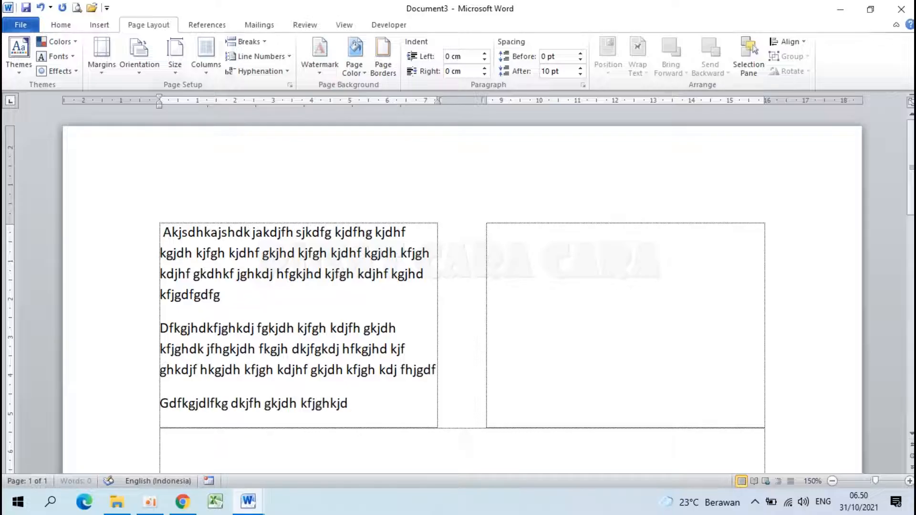
type("kgjd hfkjgh dkjfh gkdjh fkgjh")
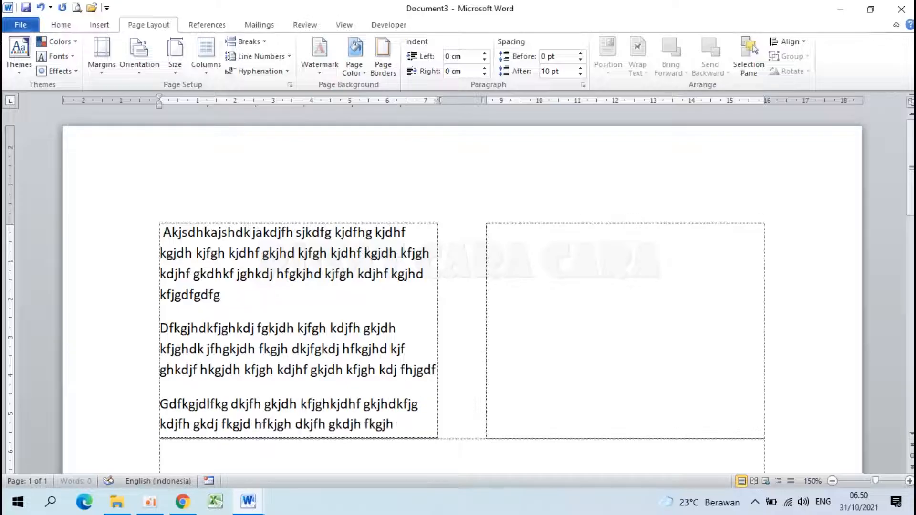
type(" dkfjh gkdj fhgkjd hfkgjh dkjf ghkdj hfgkj dhkfjg hdkjf hgkdjfgdfgdfg")
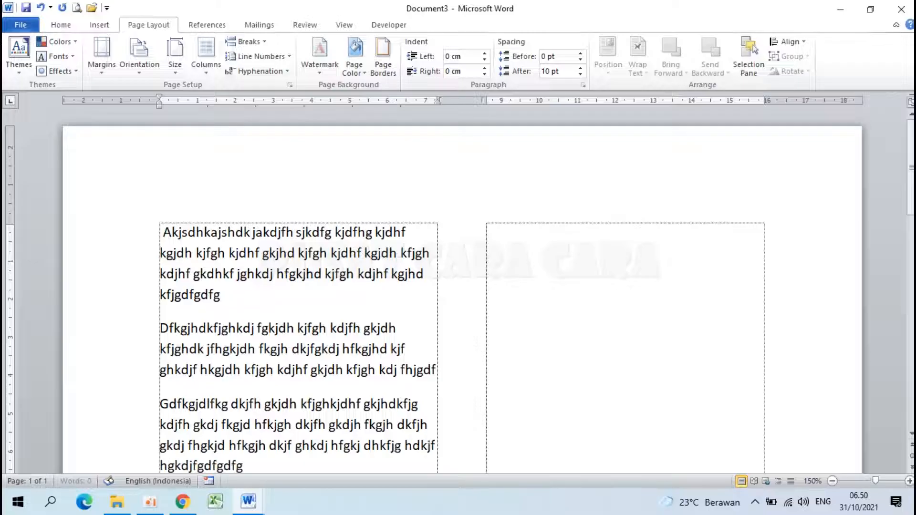
key("Return")
key("BackSpace")
scroll(157, 173, "up", 4)
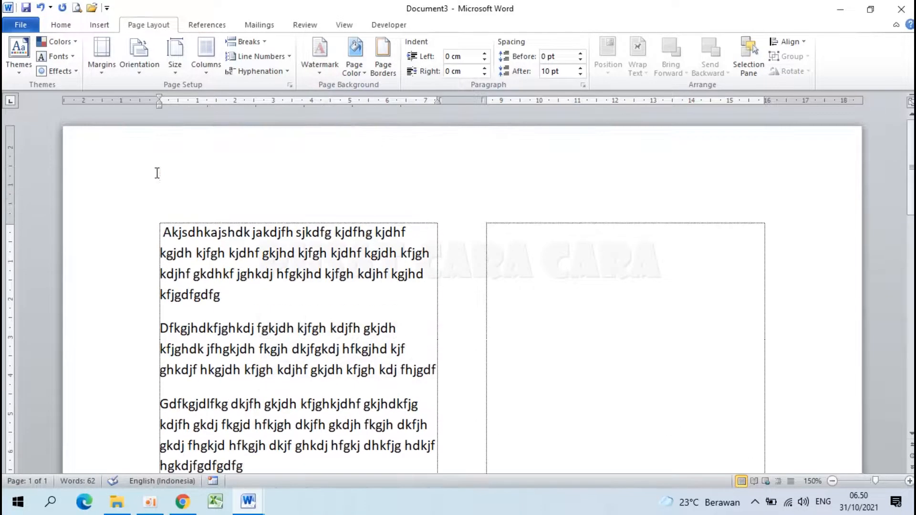
scroll(176, 371, "down", 3)
type("lkdfl gkdfg")
- Enter a filler paragraph beginning "Dfjgkdjhfgkjd fkjgh" in the second column of the two-column section
key("Tab")
type("dfjgkdjhfgkjd fkjgh dkjfhg kdjhf gkjdh kfjghdkj fgkjd")
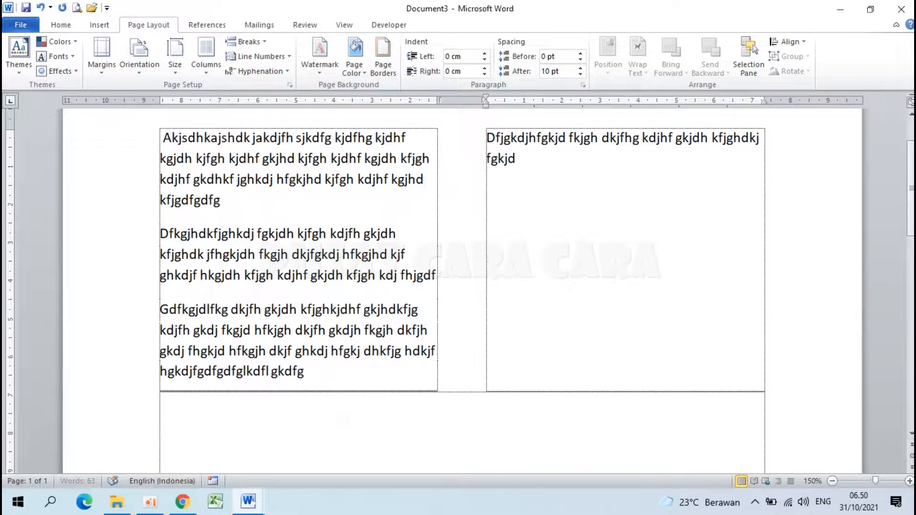
type(" hfkgjh dkfjhgkd fkgjh dkfjhg kdjf hgkdjfh gkdjf h")
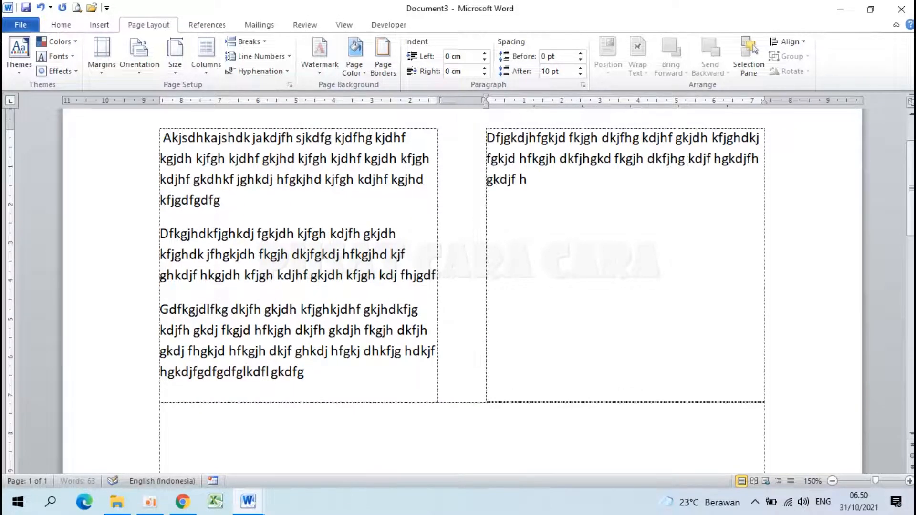
type("gkjdh fkgj hdkjf hgkdjf hgkjdh fkgjd fg")
- Enter a filler paragraph beginning "Kjshdfkjsh kdfjh" and ending "sdf" in the first column of the three-column section
scroll(462, 292, "down", 4)
scroll(183, 358, "down", 1)
scroll(205, 345, "down", 1)
type("kjshdfkjsh kdfjh skjdhf ksjhd fkjsh kdfjh skjdhf kjsh")
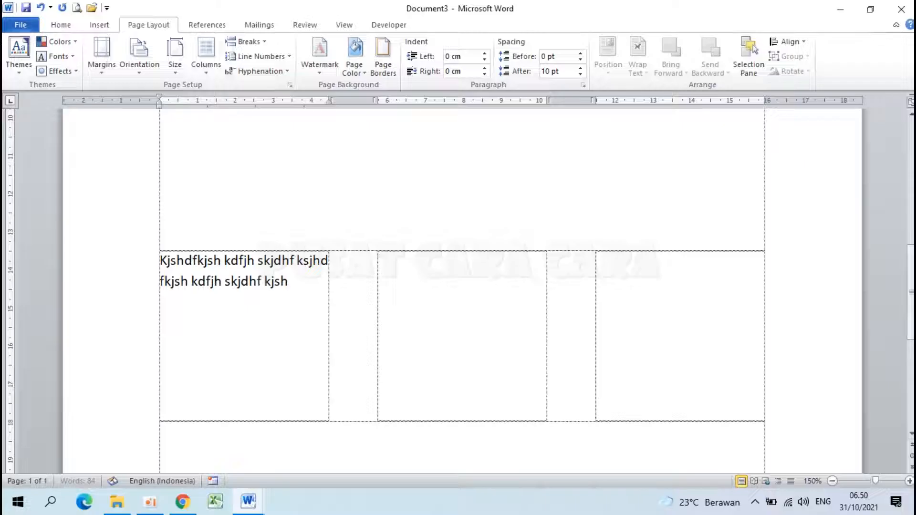
type("d kfjh skjdhf ksjdh fkjs hdkfjhs dhfskjdhf sdf")
- Add a second filler paragraph beginning "Jsdkfjhskdjfh" in the three-column section, long enough to run on into the middle column
key("Return")
type("ks")
key("BackSpace")
key("BackSpace")
type("jsdkfjhskdj")
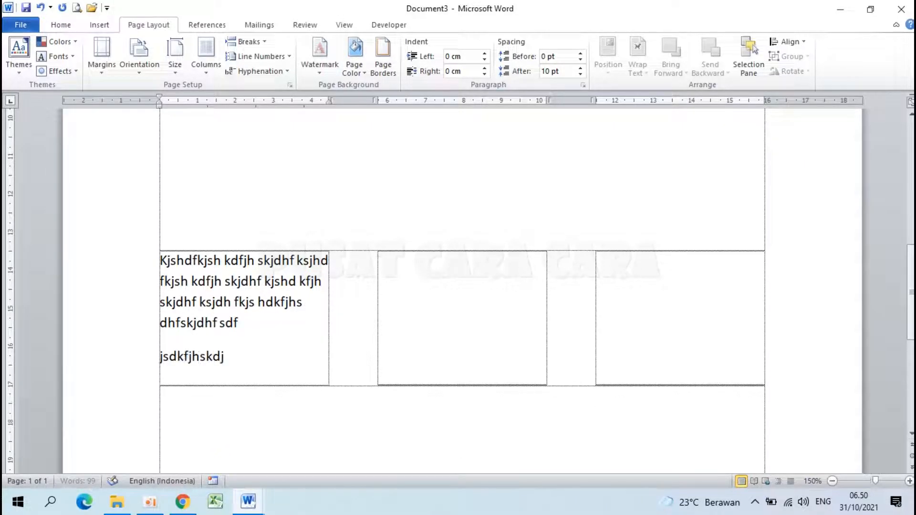
type("fh kjshd kfjhs kjdhfkjshd kjfhskjd hfkjshd kjf hskjd hfk")
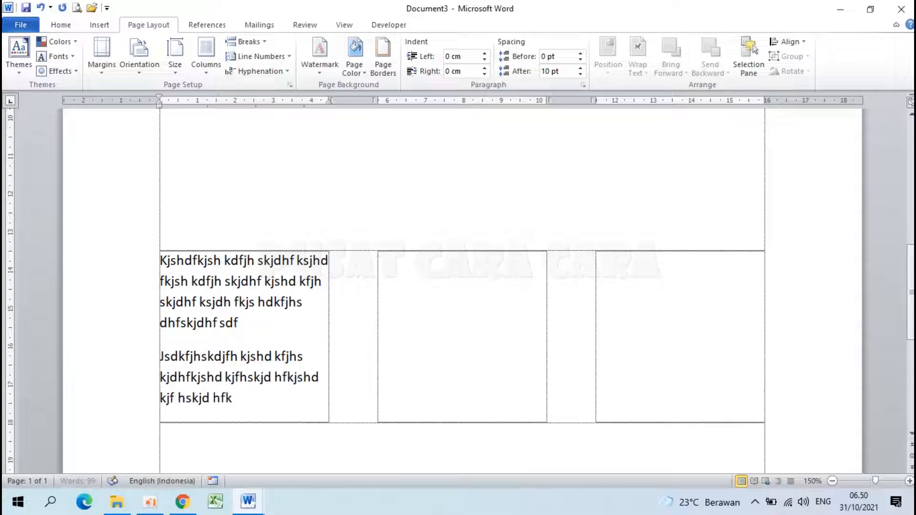
type("jsdh kfjhskdjf ksjd hfkjshd kfjskdjhf kjsd fkjsh dkfjhskdf")
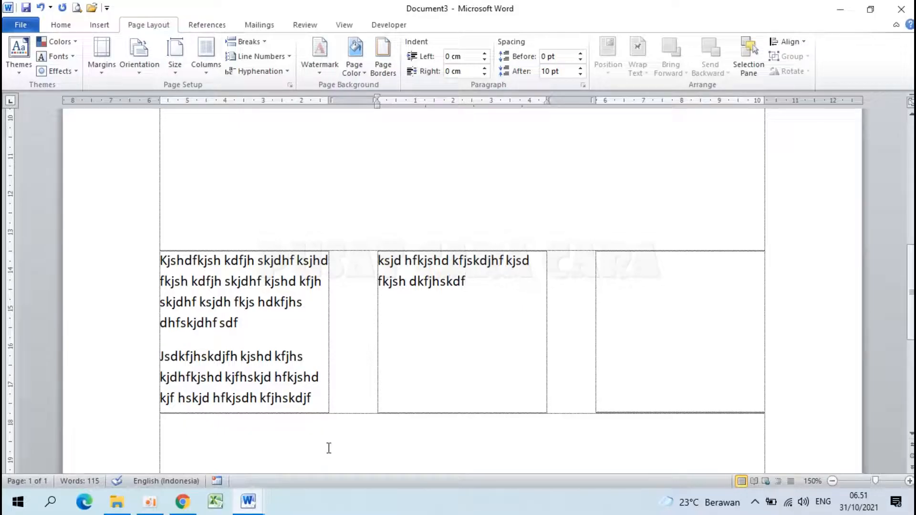
type("jkjshd kjfskjdhf kjs")
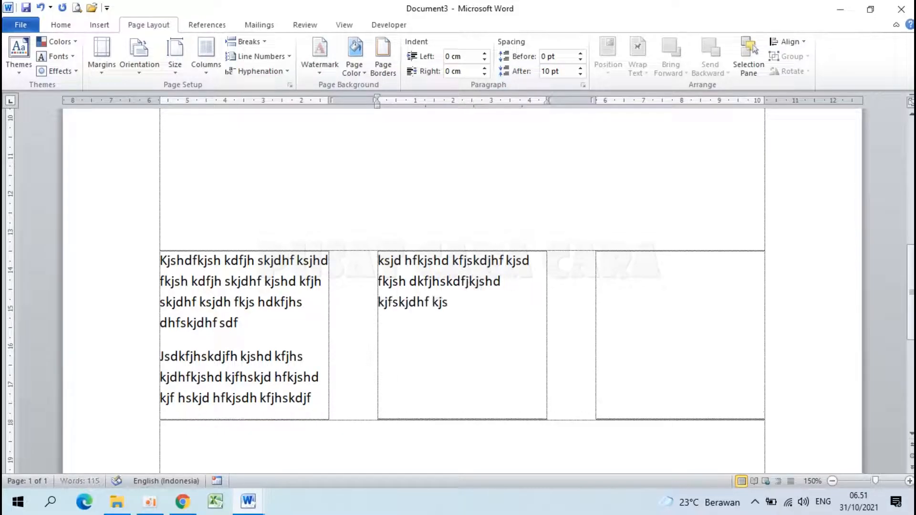
type("hd fkjshkdjfh ksjdh fkjshdkjfh ksjdh fkjs d")
- Extend the filler text in the middle column and add a short new paragraph reading "Sdkfjhskjd fksjdh fkjsh dkjfh skjdf"
key("Return")
type("sdkfjhskjd fksjdh fkjsh dkjfh skjdf")
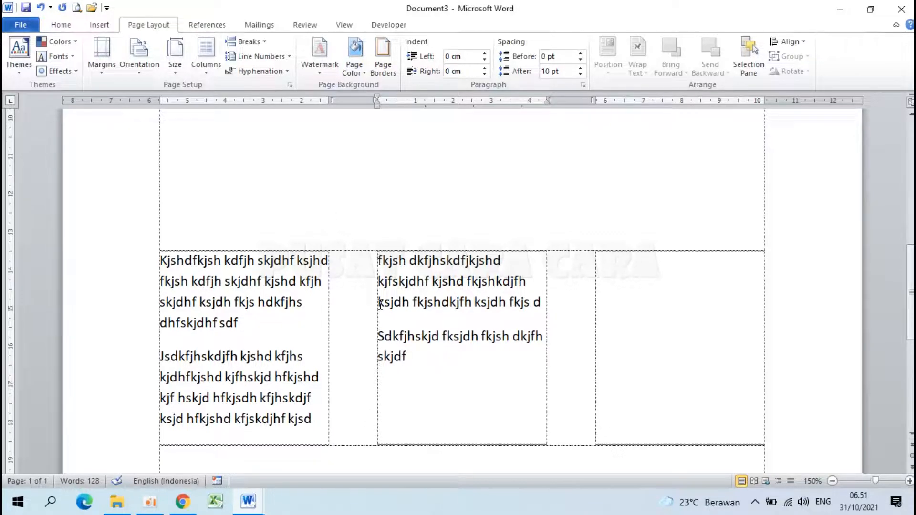
- Switch to Document1 to review its mixed column layout, and return to Document3
mouse_move(248, 499)
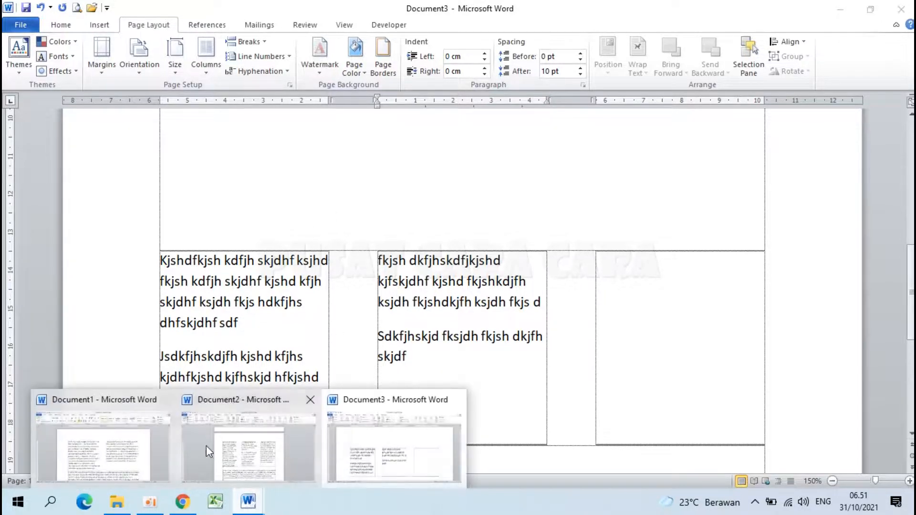
left_click(126, 439)
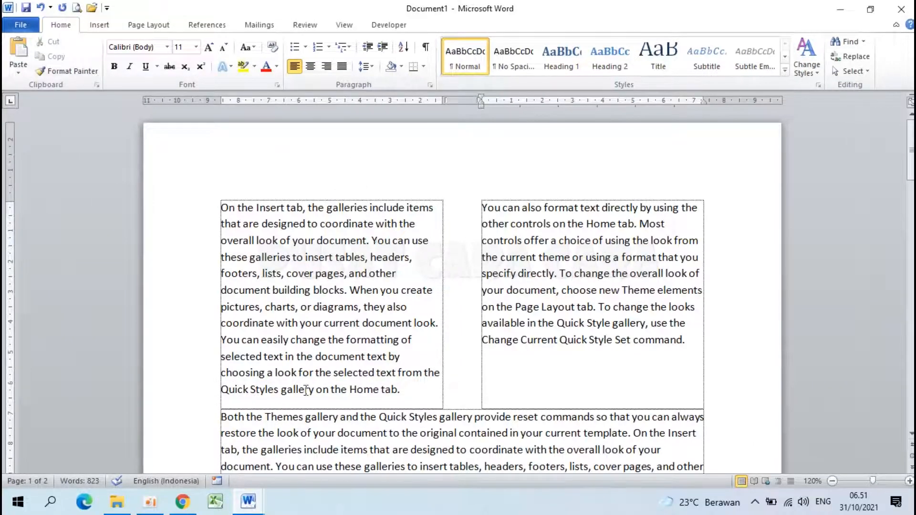
mouse_move(248, 511)
left_click(373, 442)
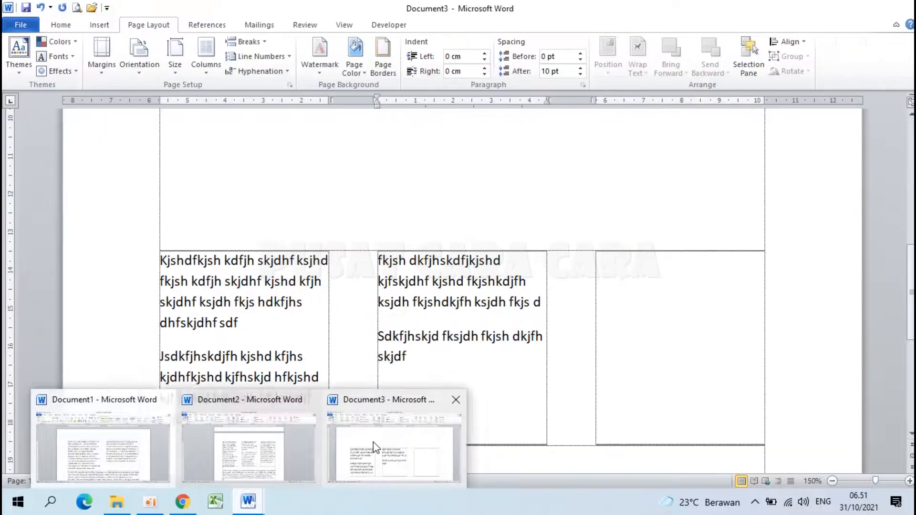